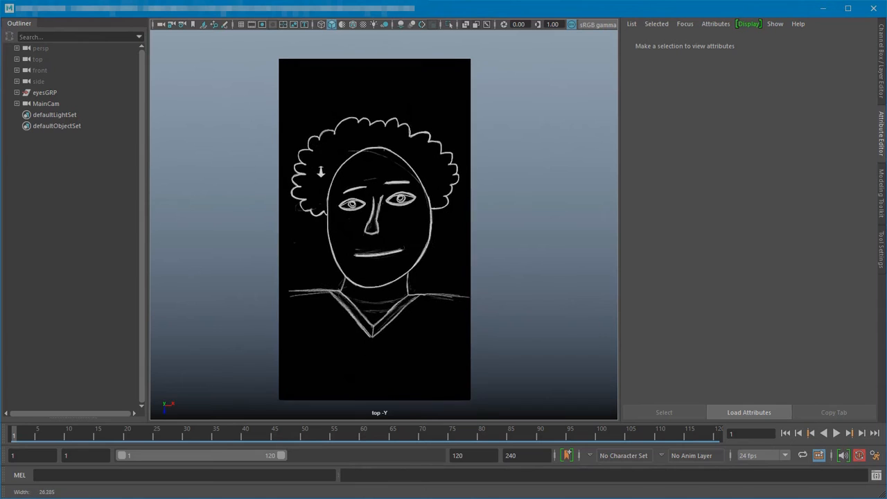
# Open the Expression Editor and place its window beside the face drawing.
pyautogui.keyDown('alt'); pyautogui.moveTo(315, 147); pyautogui.dragTo(195, 154, button='middle'); pyautogui.keyUp('alt')
pyautogui.moveTo(195, 155)
pyautogui.keyDown('alt'); pyautogui.mouseDown(button='right')
pyautogui.moveTo(208, 168)
pyautogui.moveTo(233, 173)
pyautogui.moveTo(230, 153)
pyautogui.mouseUp(button='right'); pyautogui.keyUp('alt')
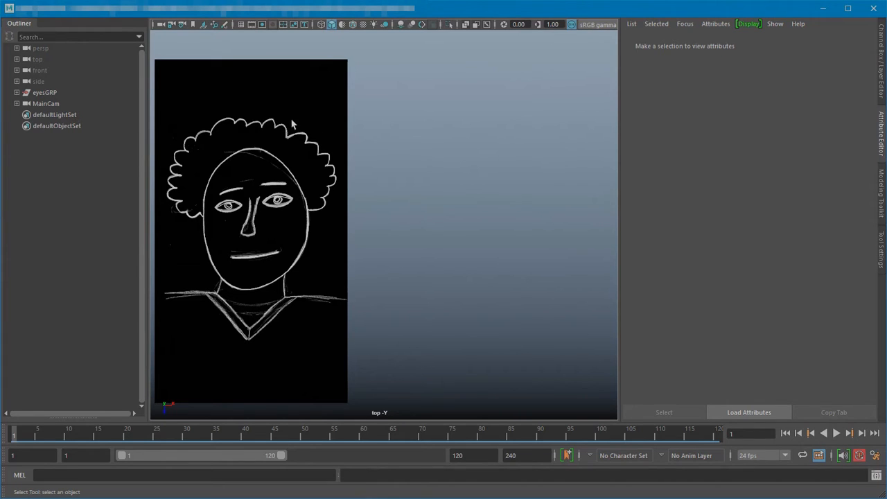
pyautogui.press('space')
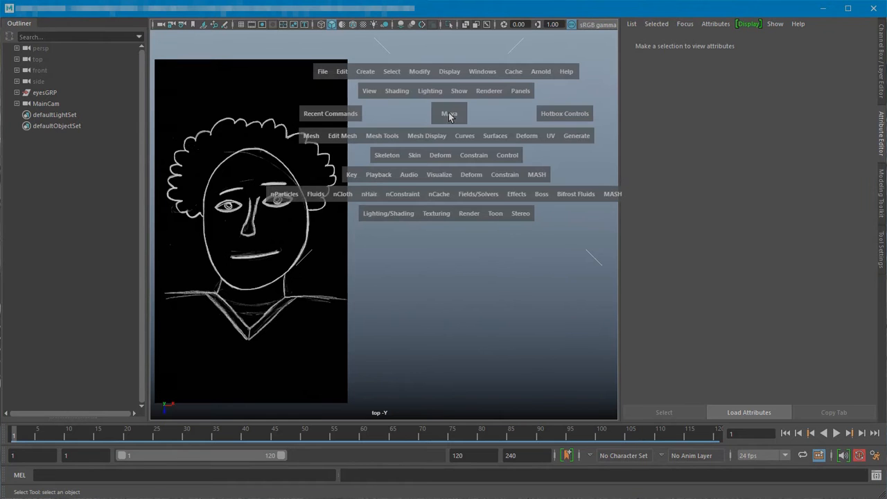
pyautogui.click(483, 73)
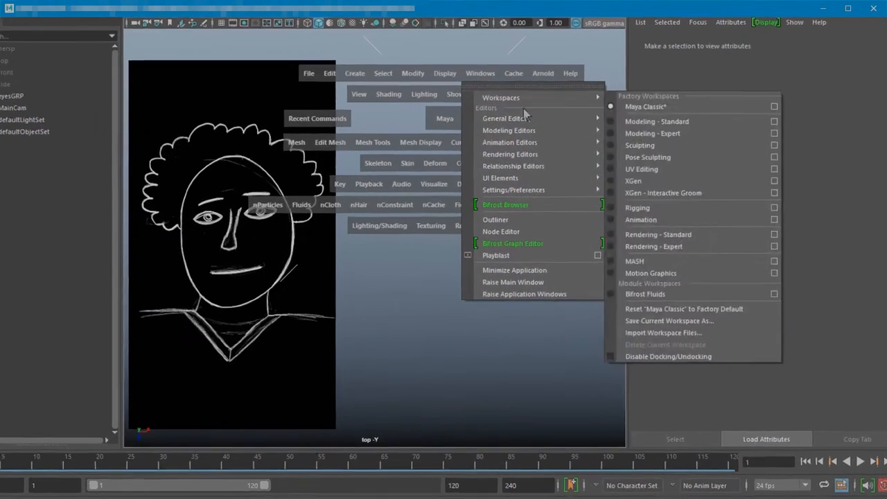
pyautogui.moveTo(543, 124)
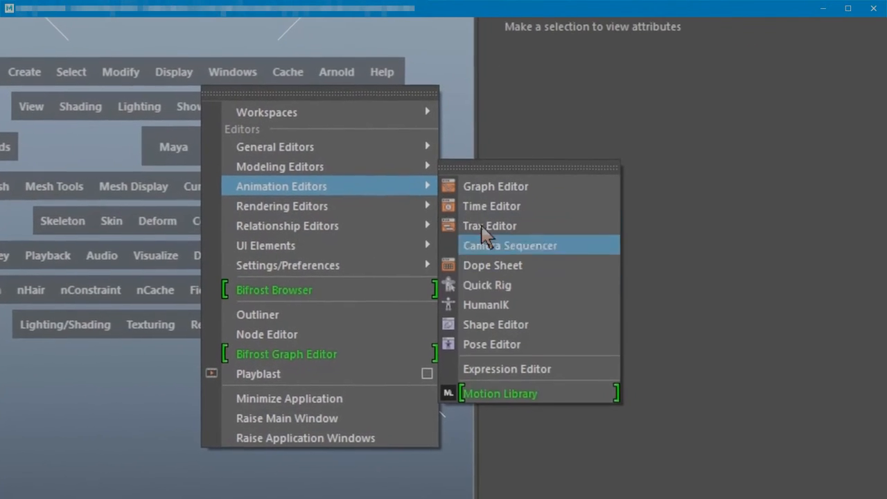
pyautogui.click(485, 360)
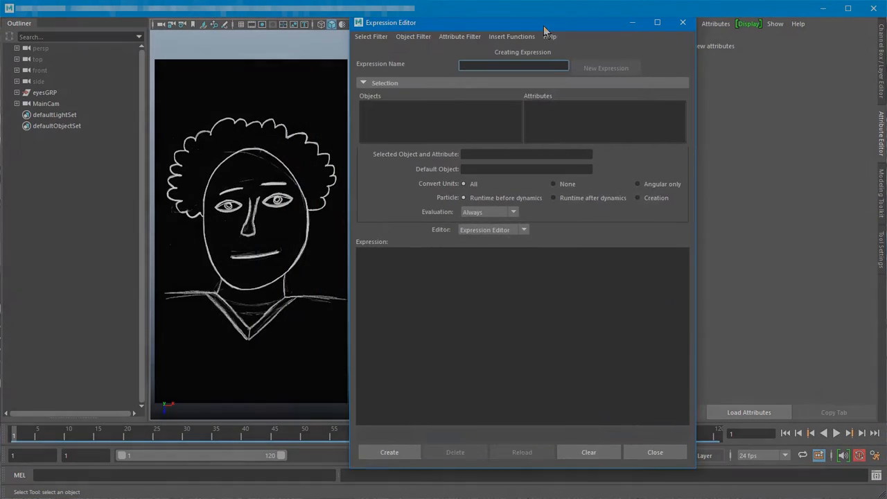
pyautogui.moveTo(543, 25); pyautogui.dragTo(560, 24)
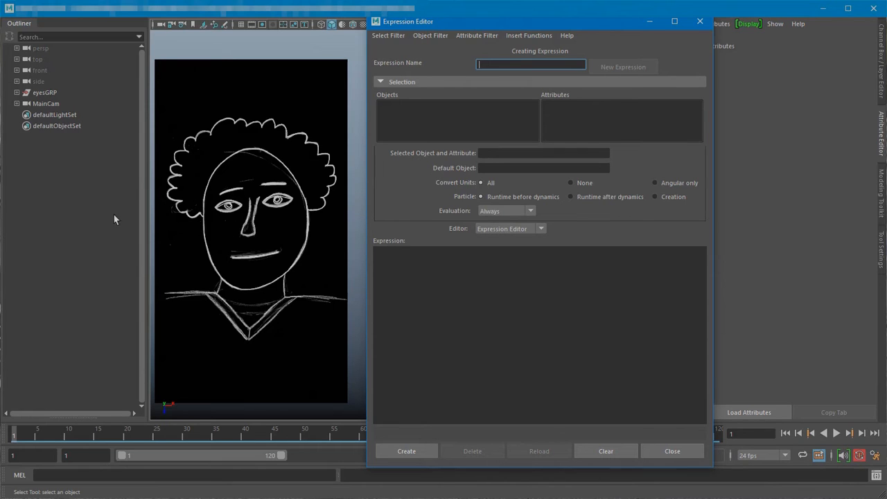
# Load the visibility expression of EYES_Closed, nested under eyesGRP, in the Expression Editor.
pyautogui.click(44, 93)
pyautogui.scroll(-3, 585, 128)
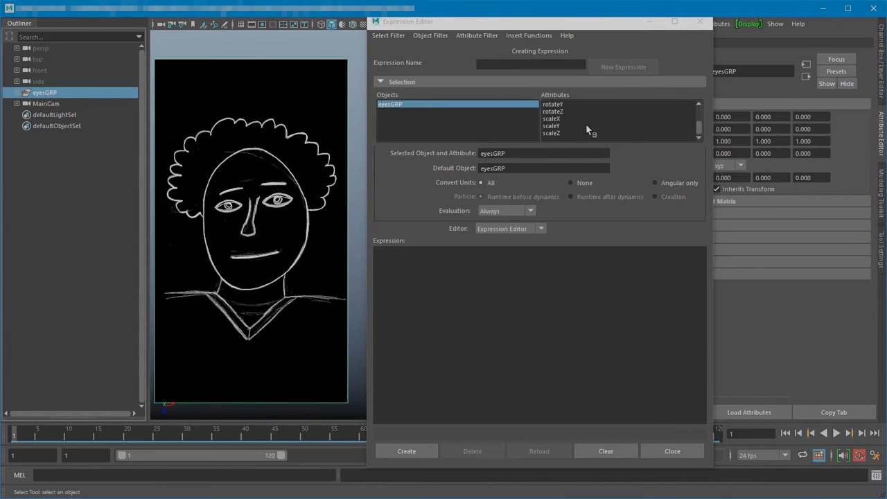
pyautogui.scroll(3, 562, 128)
pyautogui.click(553, 104)
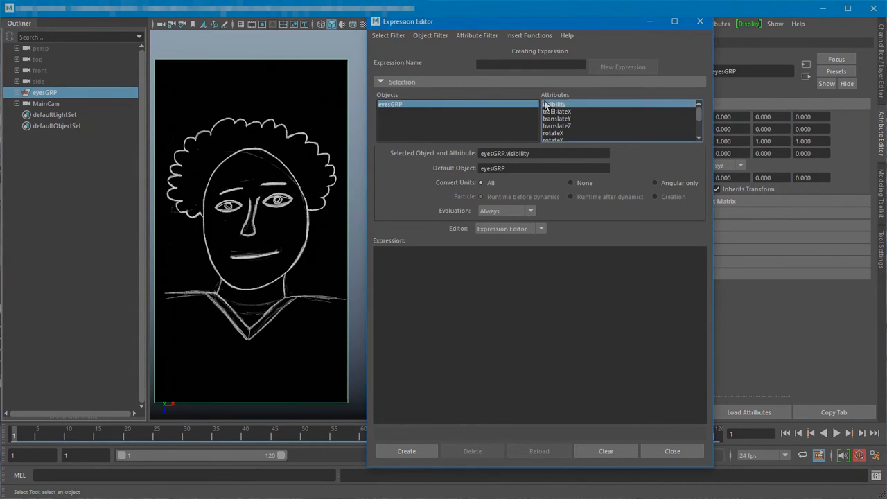
pyautogui.click(16, 92)
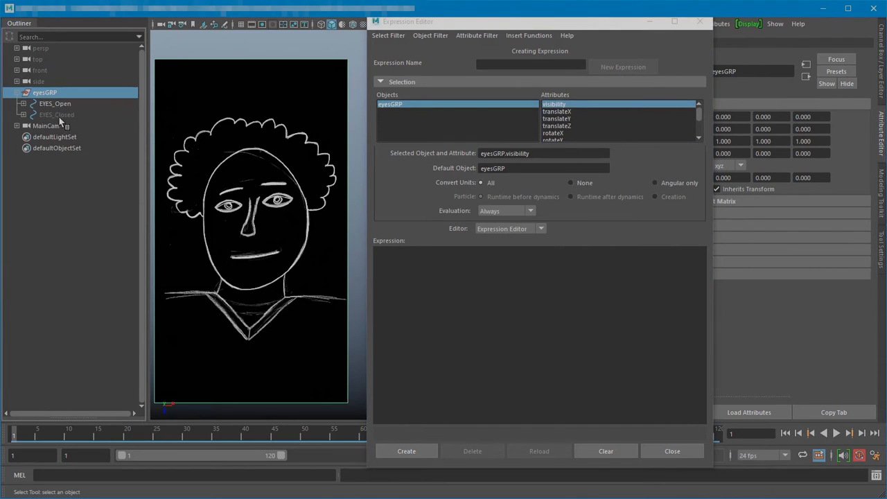
pyautogui.click(119, 115)
pyautogui.click(551, 104)
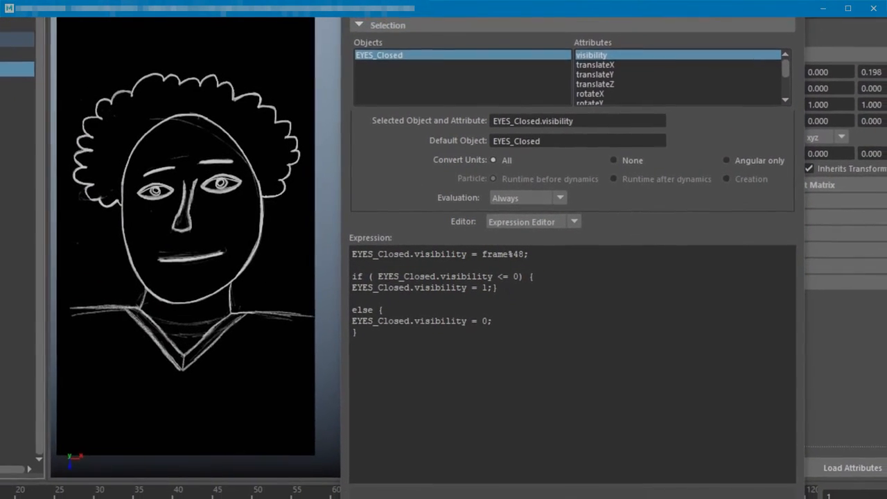
# Scrub the timeline back and forth around frames 48 and 49 to check when the eyes blink.
pyautogui.moveTo(170, 493); pyautogui.dragTo(236, 487)
pyautogui.moveTo(261, 459)
pyautogui.mouseDown()
pyautogui.moveTo(242, 458)
pyautogui.moveTo(270, 460)
pyautogui.moveTo(290, 440)
pyautogui.mouseUp()
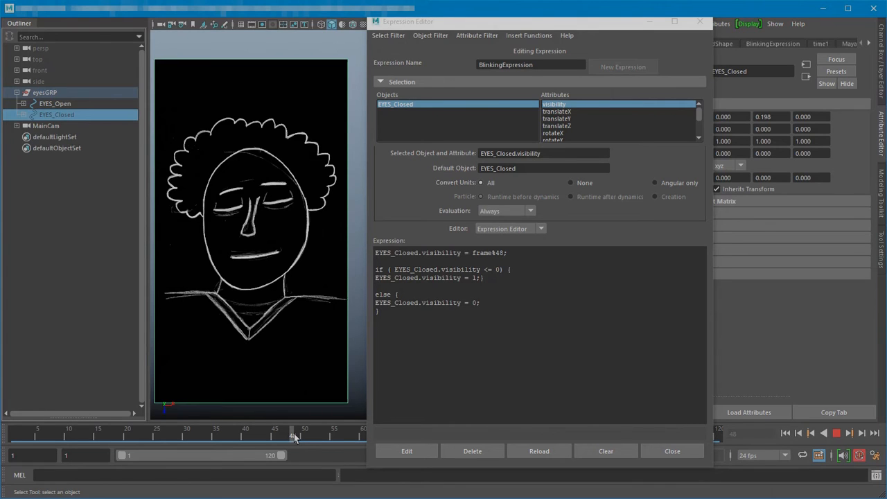
pyautogui.moveTo(294, 433); pyautogui.dragTo(297, 435)
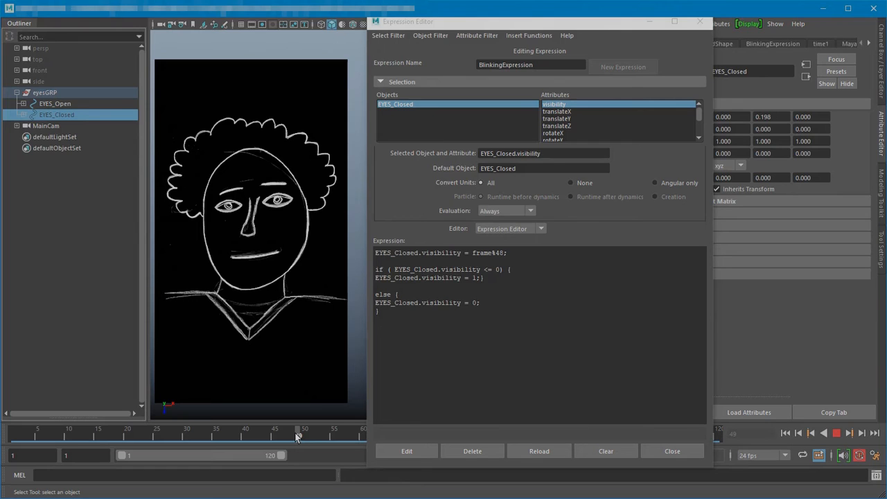
pyautogui.moveTo(297, 435); pyautogui.dragTo(288, 439)
pyautogui.moveTo(288, 439); pyautogui.dragTo(297, 436)
pyautogui.moveTo(298, 437); pyautogui.dragTo(298, 438)
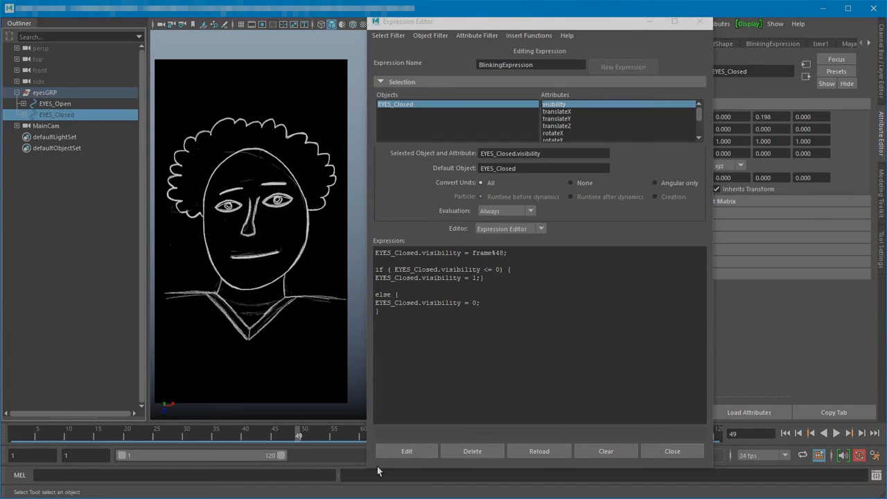
# Shorten the Expression Editor window to uncover the playback controls and play the blinking animation.
pyautogui.moveTo(377, 465); pyautogui.dragTo(376, 444)
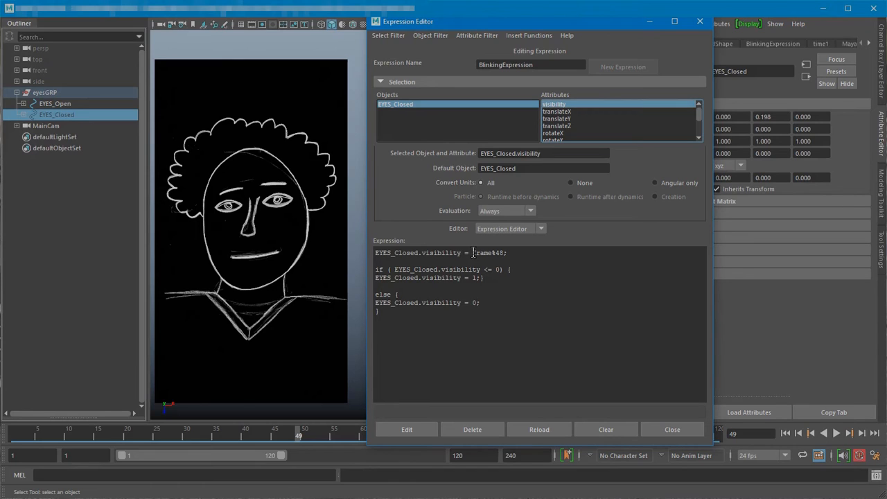
pyautogui.moveTo(472, 254); pyautogui.dragTo(504, 255)
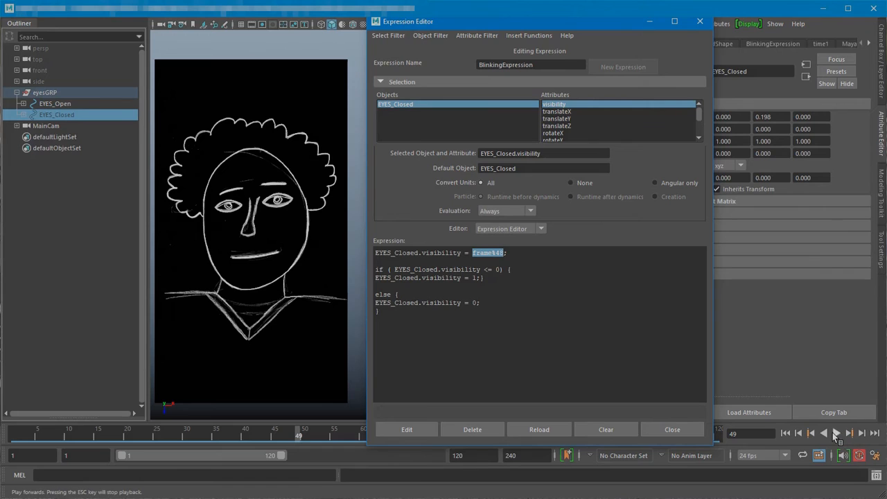
pyautogui.click(837, 432)
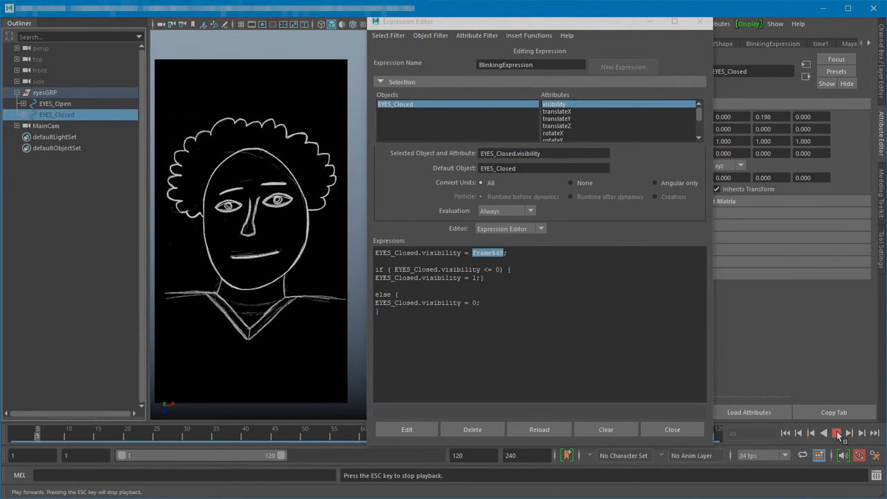
pyautogui.click(836, 431)
pyautogui.click(835, 432)
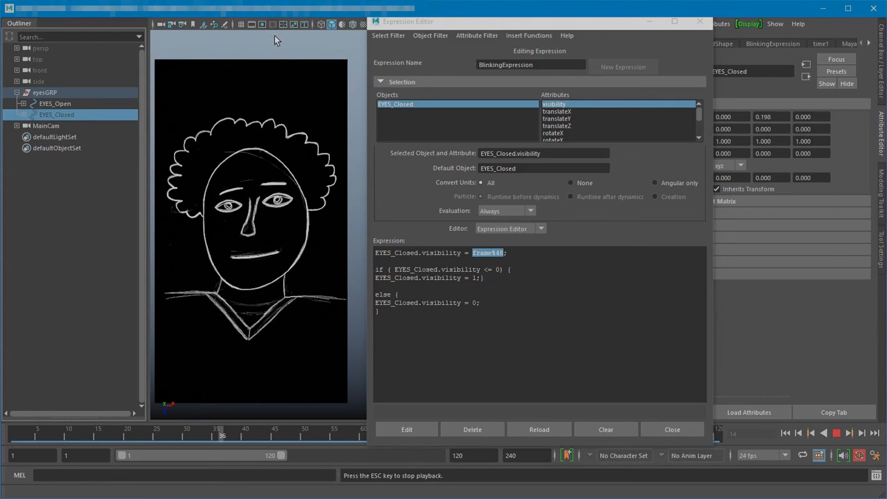
pyautogui.click(836, 430)
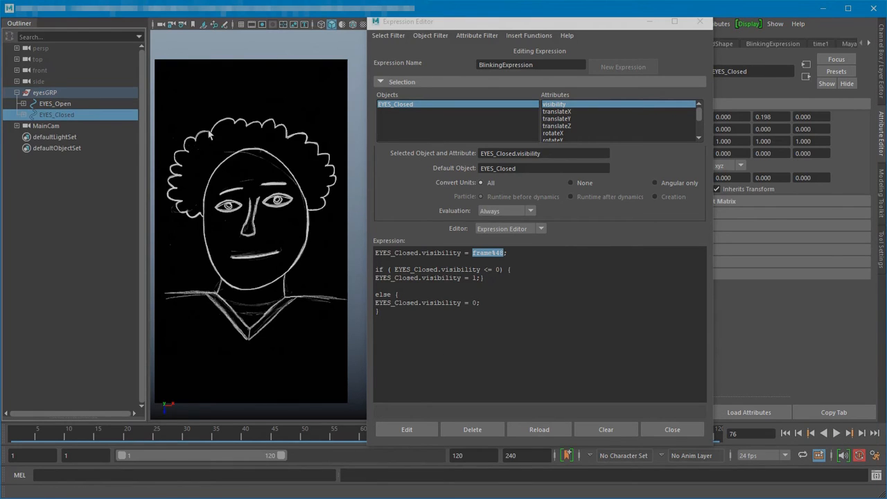
# Replay the animation from the start with nothing selected and move the current time to frame 48.
pyautogui.click(230, 40)
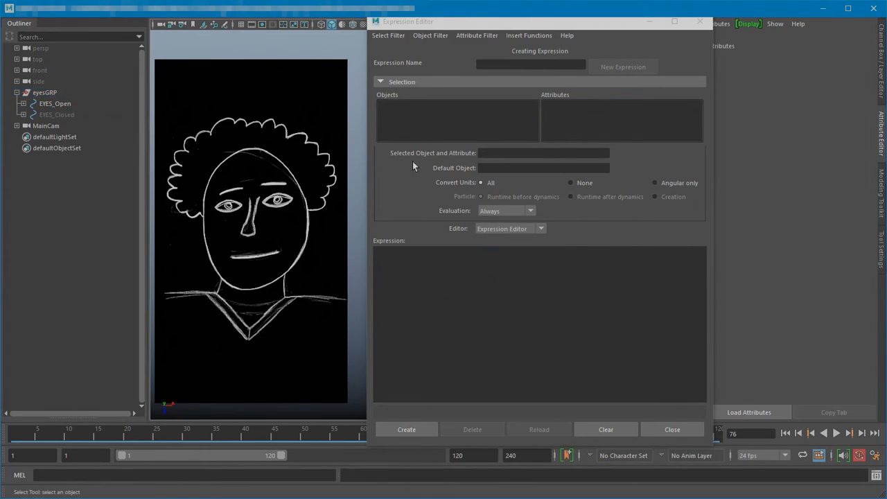
pyautogui.click(785, 432)
pyautogui.click(835, 433)
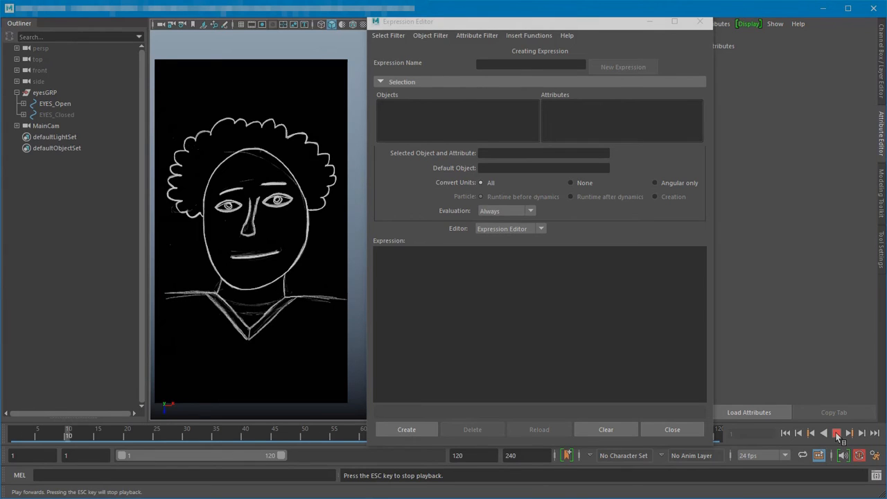
pyautogui.click(837, 433)
pyautogui.moveTo(97, 436)
pyautogui.mouseDown()
pyautogui.moveTo(303, 436)
pyautogui.moveTo(291, 436)
pyautogui.mouseUp()
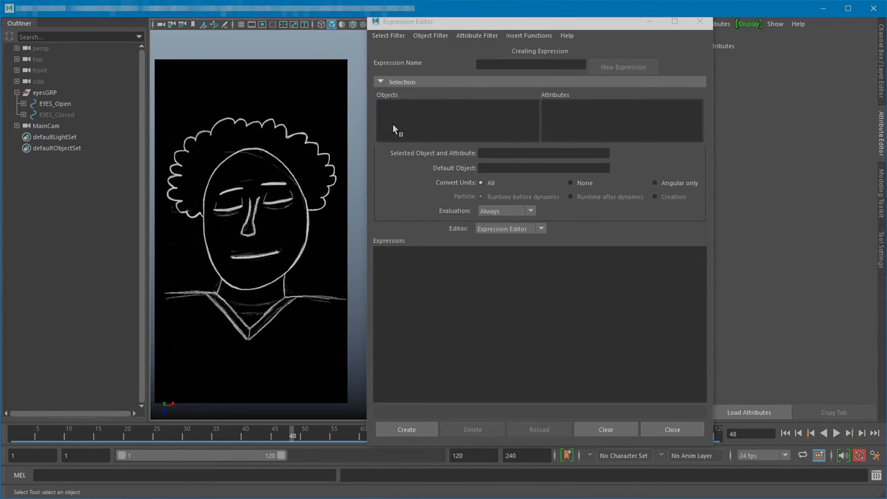
# Reload the EYES_Closed visibility expression and inspect the nodes nested under EYES_Closed.
pyautogui.click(52, 115)
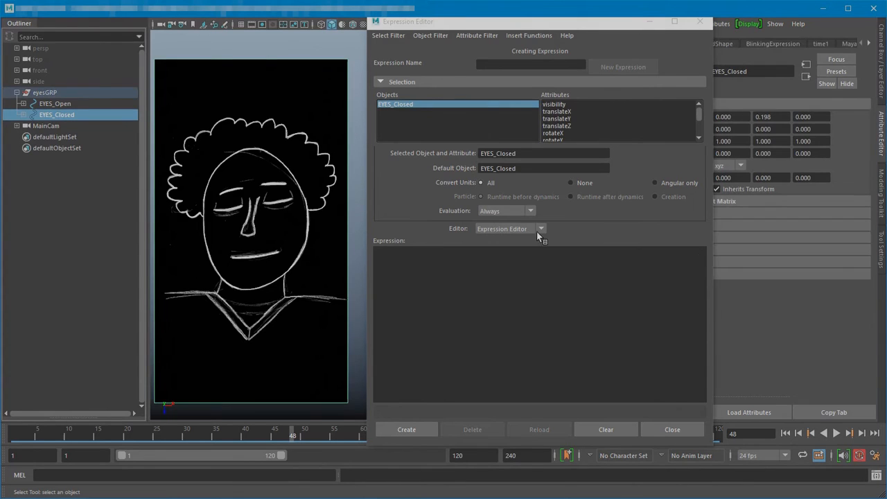
pyautogui.click(560, 104)
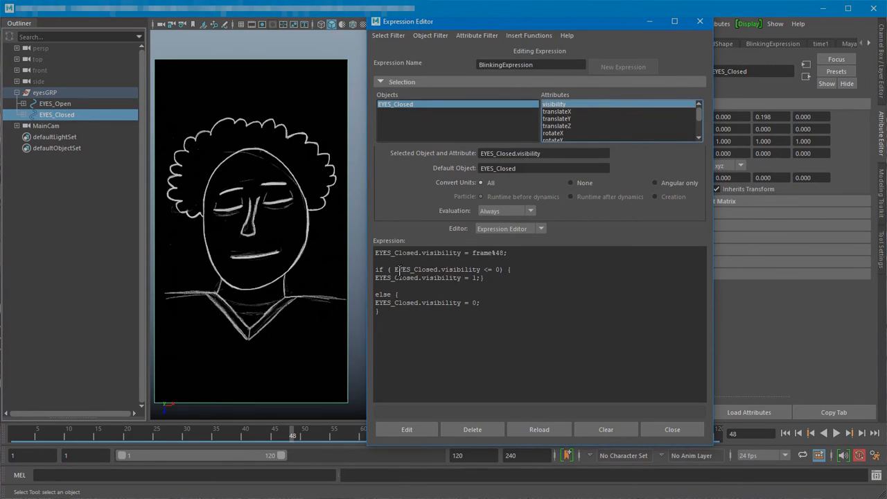
pyautogui.moveTo(376, 253); pyautogui.dragTo(462, 253)
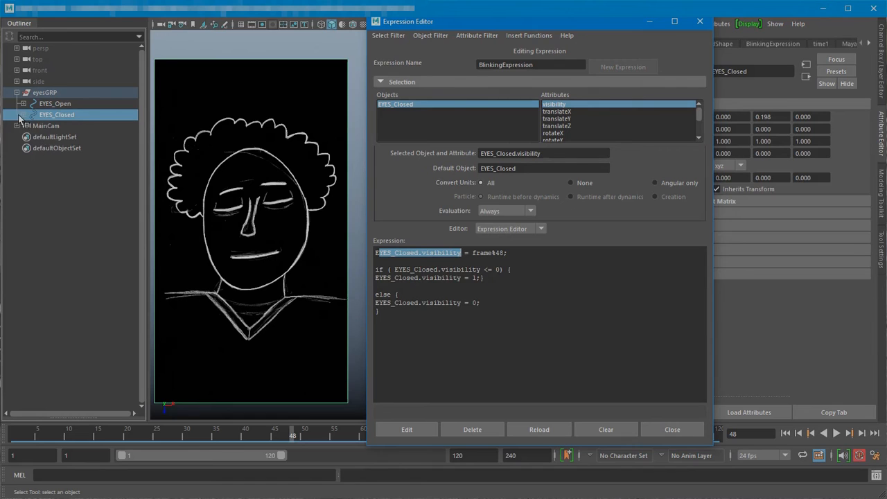
pyautogui.click(24, 115)
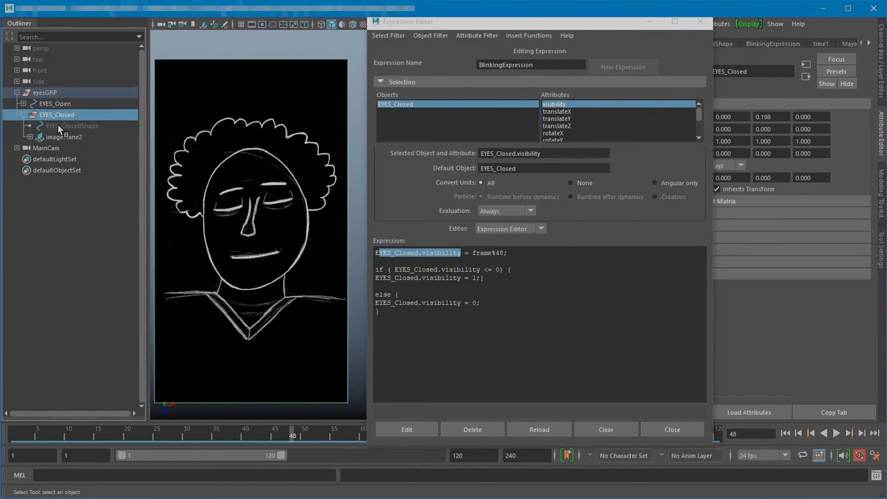
pyautogui.click(25, 114)
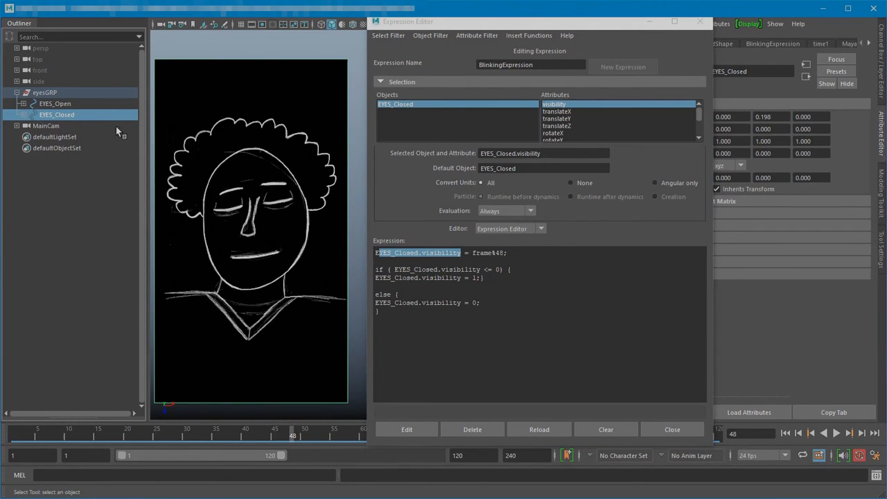
# Examine the frame%48 term in the expression's first line against the timeline, retyping its % operator.
pyautogui.click(457, 253)
pyautogui.moveTo(423, 254); pyautogui.dragTo(491, 252)
pyautogui.click(472, 253)
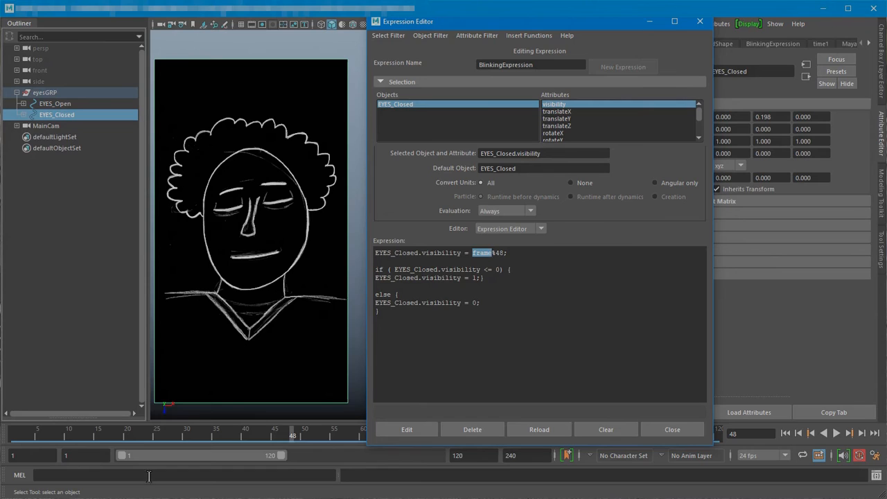
pyautogui.click(294, 438)
pyautogui.hotkey('alt', 'v')
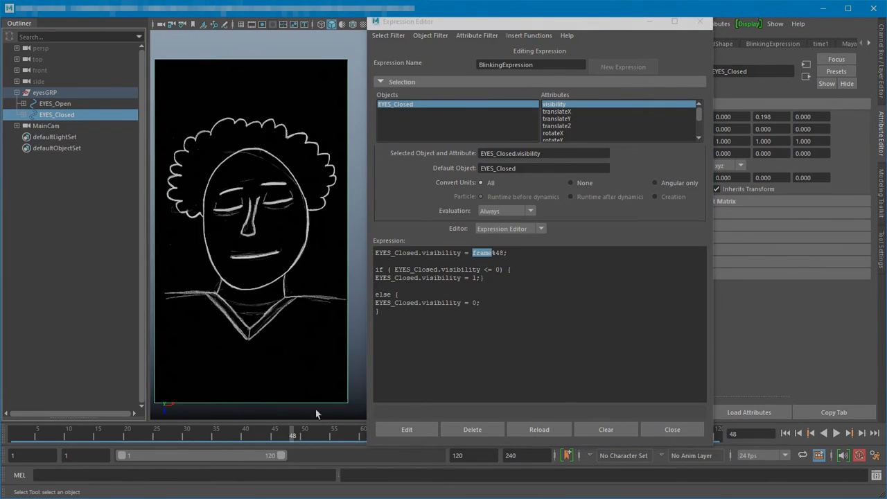
pyautogui.click(493, 253)
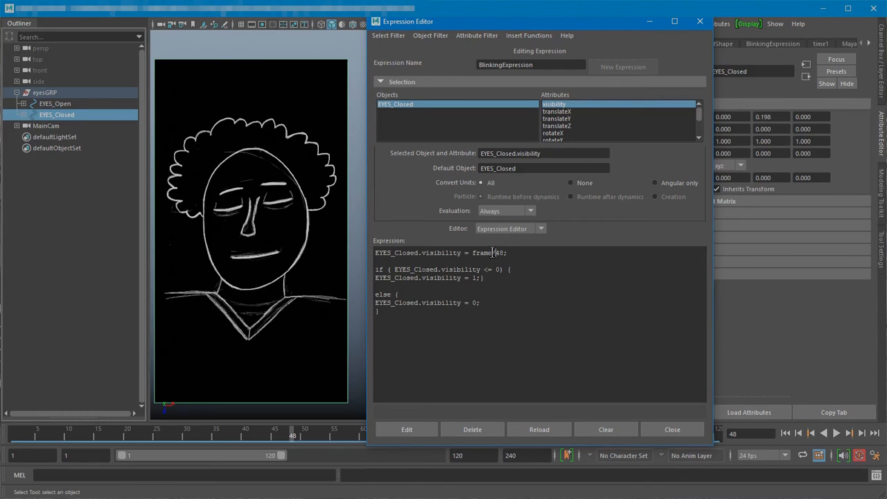
pyautogui.click(494, 252)
pyautogui.press('BackSpace')
pyautogui.write('%')
pyautogui.moveTo(505, 253); pyautogui.dragTo(474, 254)
# Examine the <= 0 condition and the visibility values assigned in the if and else branches.
pyautogui.click(494, 271)
pyautogui.doubleClick(496, 270)
pyautogui.doubleClick(496, 269)
pyautogui.moveTo(485, 277); pyautogui.dragTo(474, 279)
pyautogui.click(478, 278)
pyautogui.doubleClick(474, 277)
pyautogui.doubleClick(475, 303)
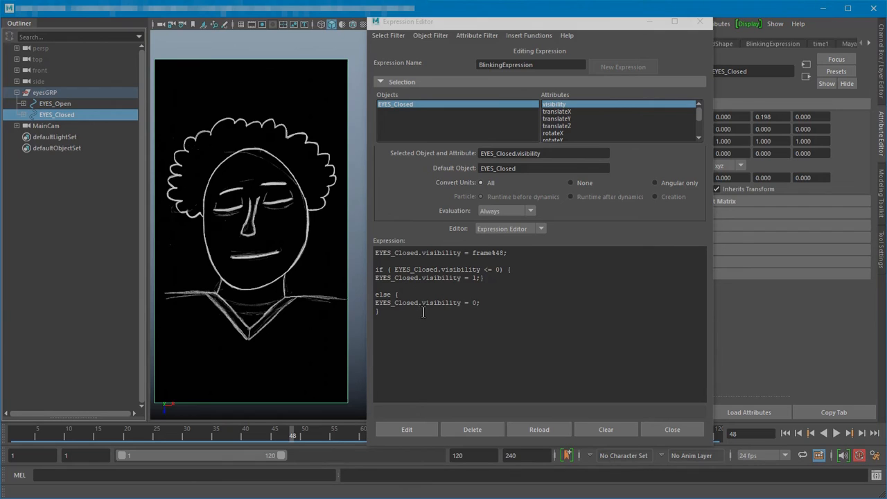
pyautogui.click(476, 303)
pyautogui.doubleClick(476, 303)
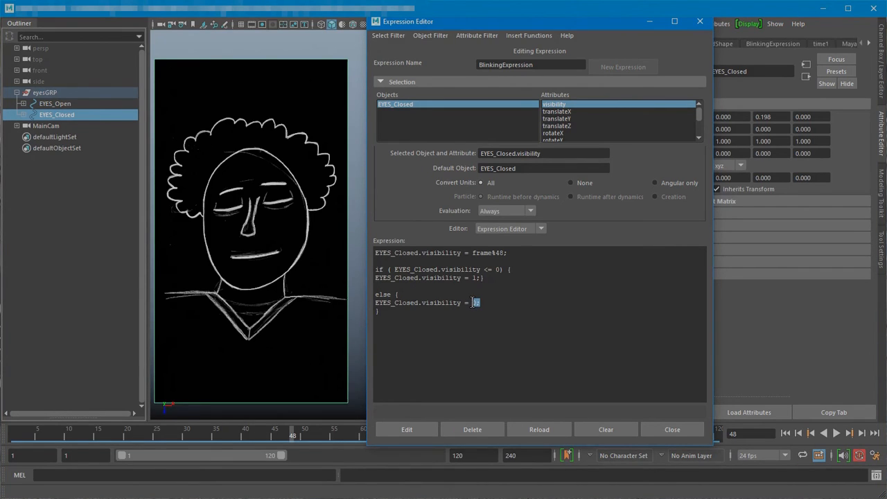
# Comment out the if/else block of BlinkingExpression with /* and */ and apply the edit.
pyautogui.click(380, 325)
pyautogui.click(375, 265)
pyautogui.press('Return')
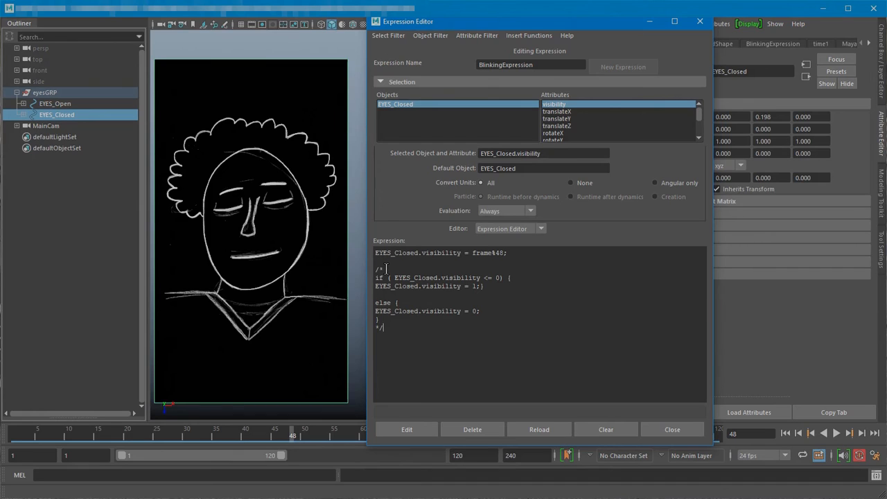
pyautogui.moveTo(385, 267); pyautogui.dragTo(376, 268)
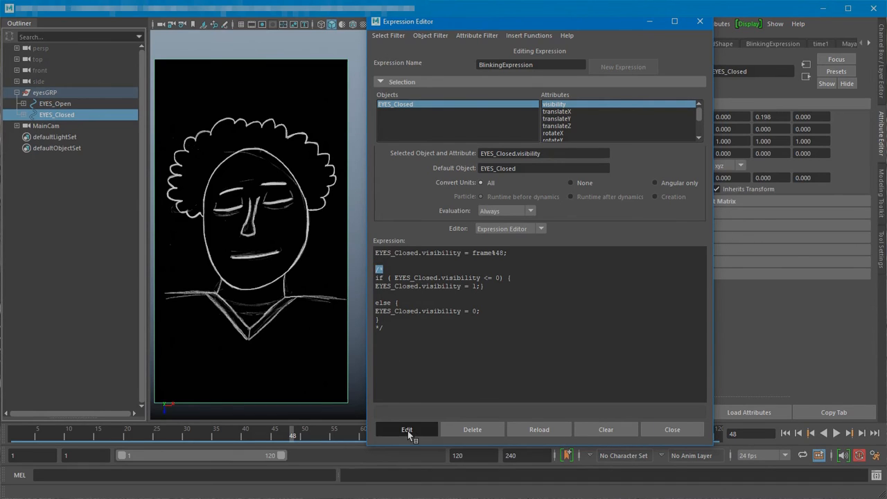
pyautogui.click(407, 430)
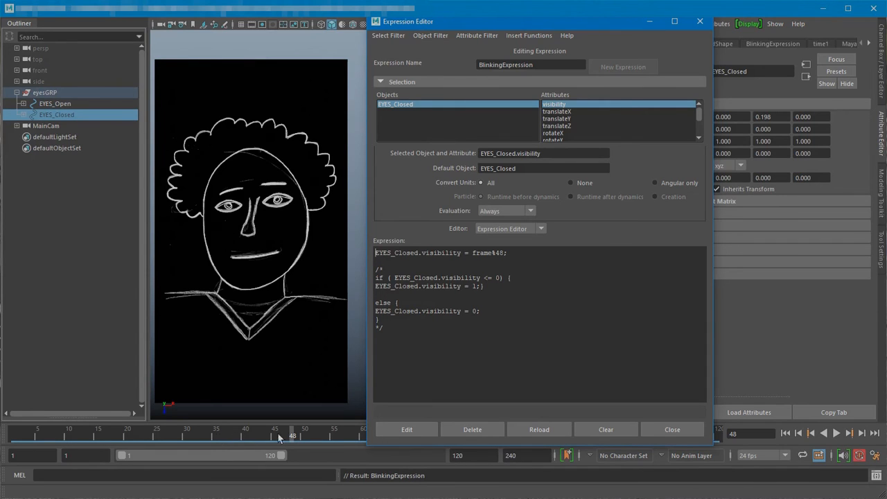
# Test the expression with its if/else block commented out by scrubbing frames 48 to 1, playing the animation and rewinding to the start.
pyautogui.moveTo(292, 437)
pyautogui.mouseDown()
pyautogui.moveTo(11, 424)
pyautogui.moveTo(24, 437)
pyautogui.moveTo(291, 439)
pyautogui.mouseUp()
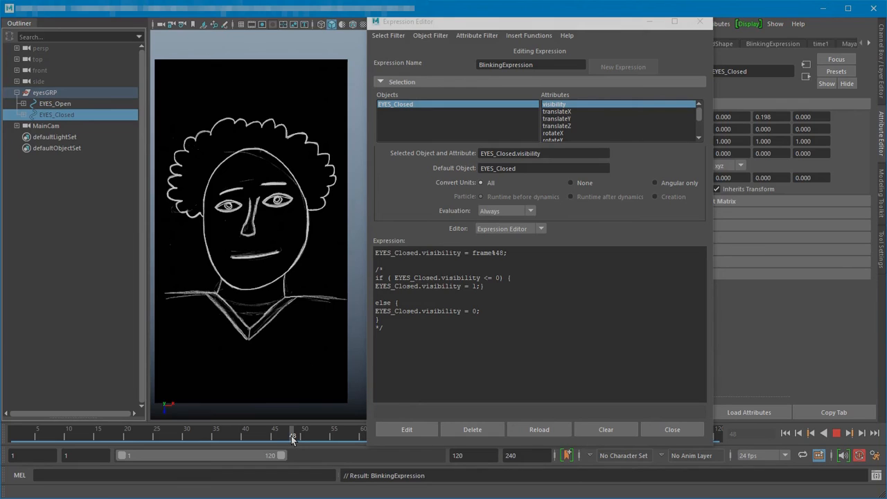
pyautogui.moveTo(292, 439); pyautogui.dragTo(13, 440)
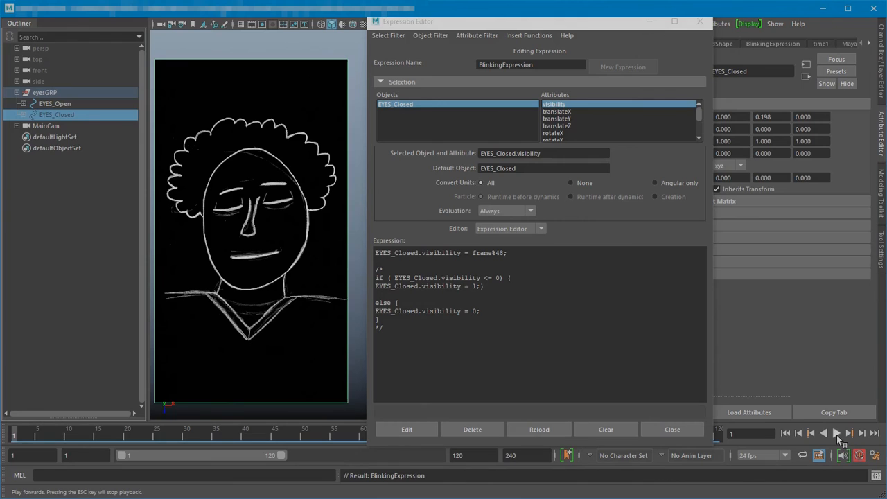
pyautogui.click(835, 433)
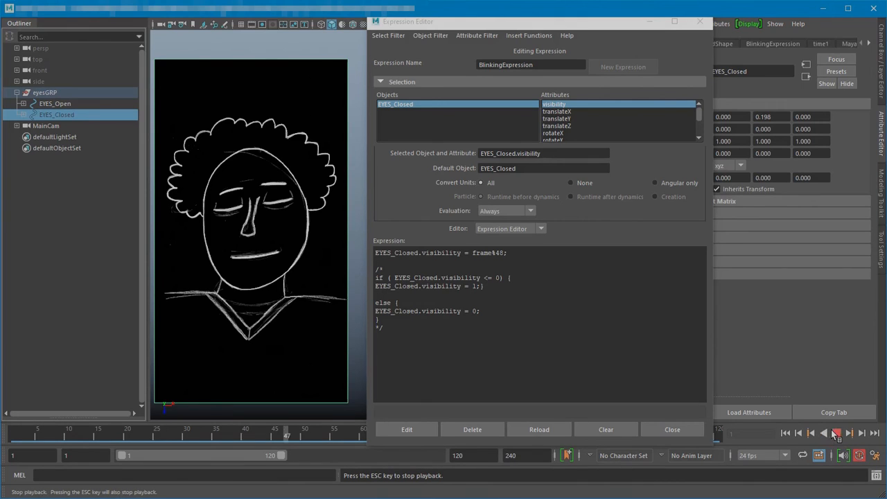
pyautogui.click(836, 434)
pyautogui.click(785, 432)
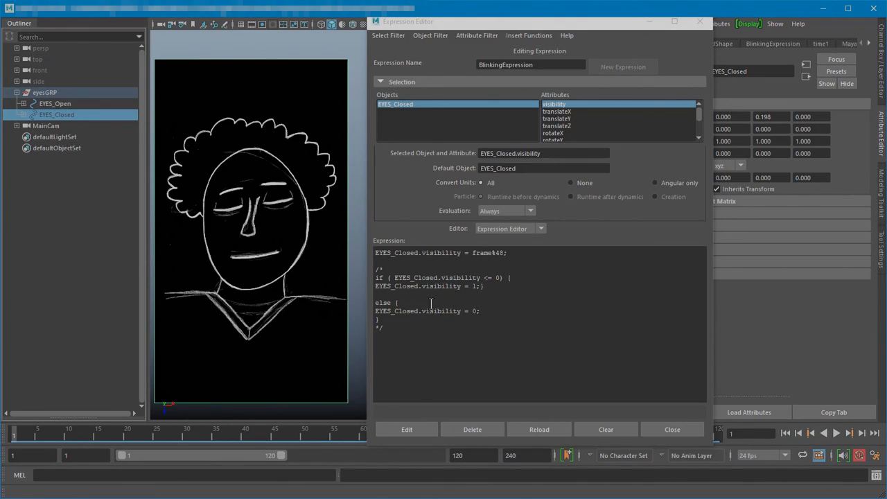
# Remove the /* and */ markers around the if/else block of BlinkingExpression and apply the edit.
pyautogui.moveTo(388, 269); pyautogui.dragTo(368, 270)
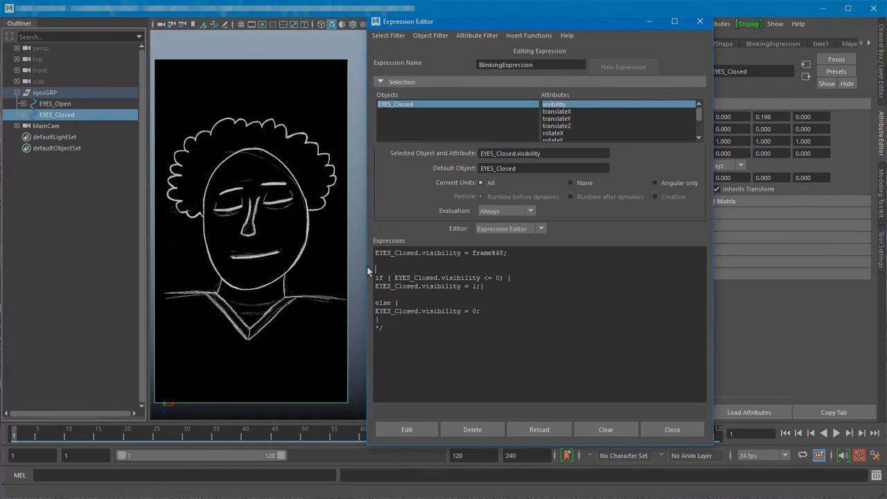
pyautogui.press('BackSpace')
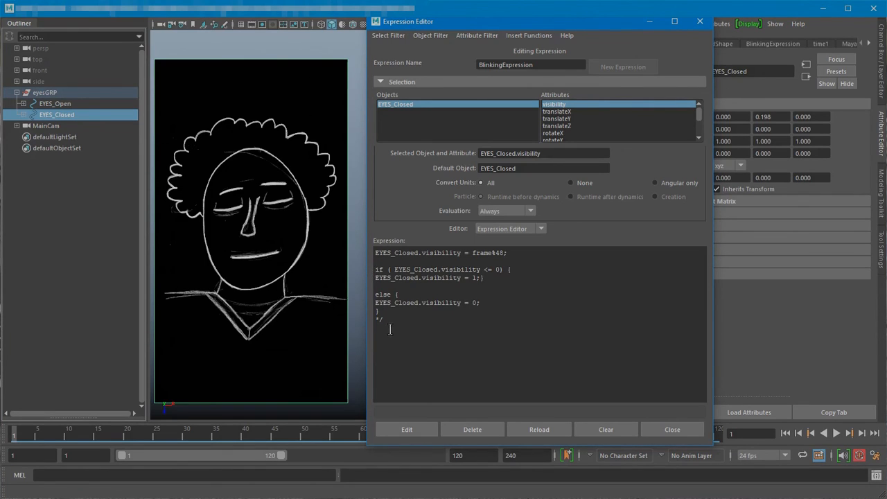
pyautogui.moveTo(385, 320); pyautogui.dragTo(372, 319)
pyautogui.press('BackSpace')
pyautogui.click(405, 429)
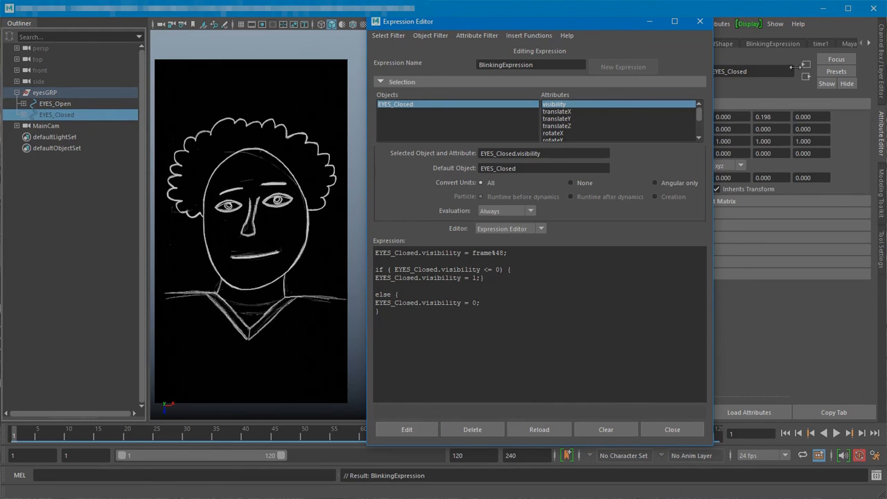
# Close the Expression Editor and save the blinking scene, accepting the student version notice.
pyautogui.click(699, 21)
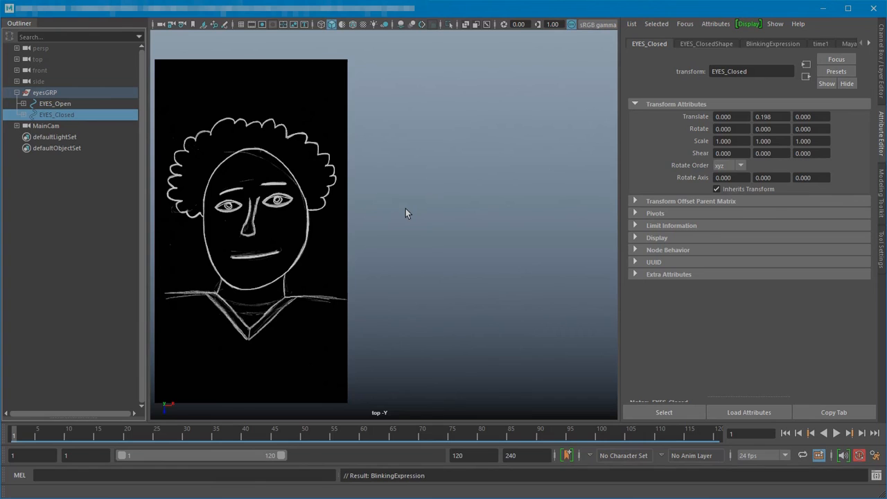
pyautogui.hotkey('ctrl', 's')
pyautogui.click(348, 272)
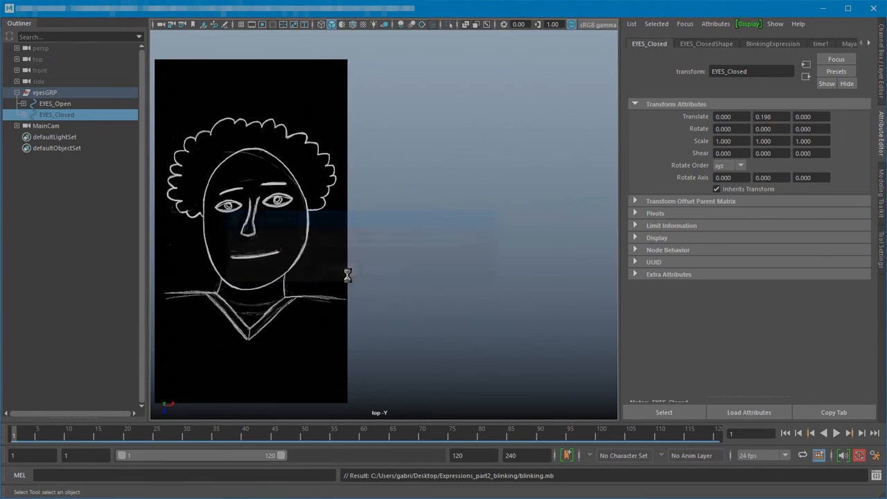
# Open the recent scene speed_levels.mb and continue past the student version notice.
pyautogui.press('space')
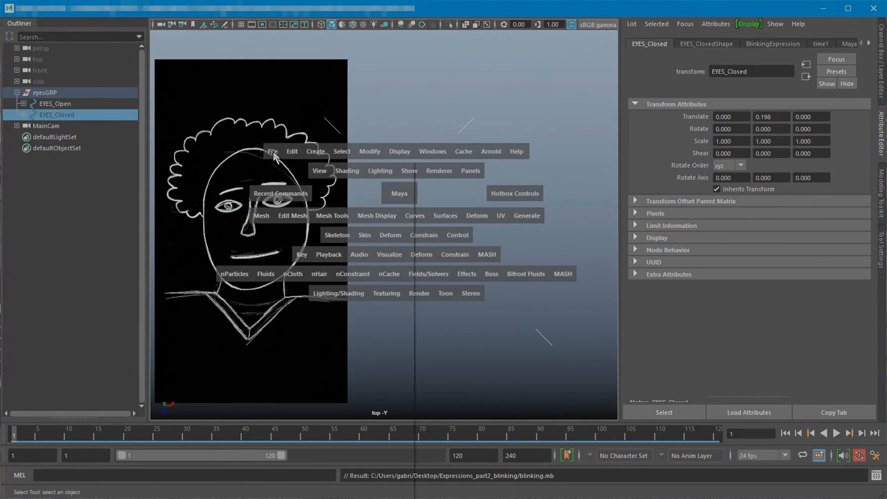
pyautogui.click(273, 152)
pyautogui.moveTo(326, 493)
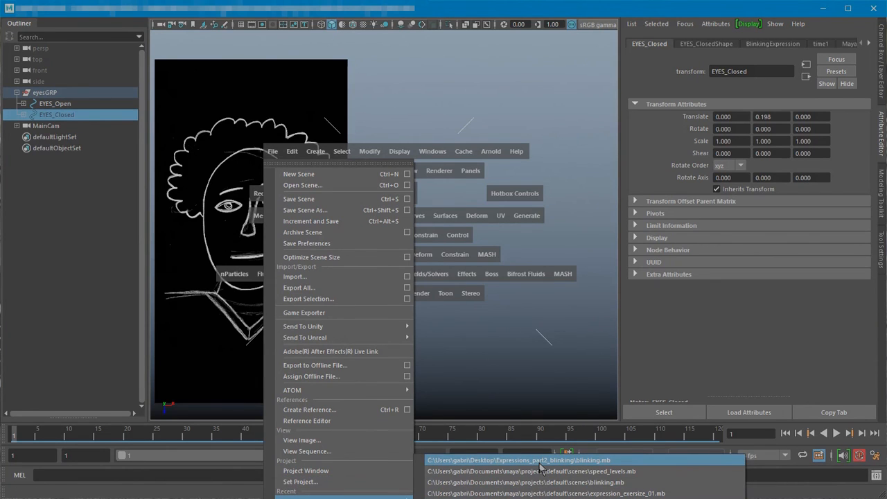
pyautogui.click(556, 473)
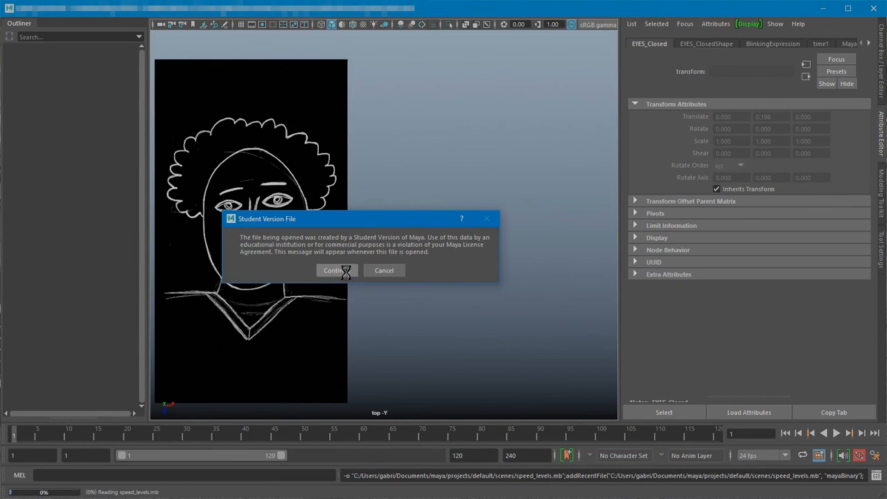
pyautogui.click(344, 270)
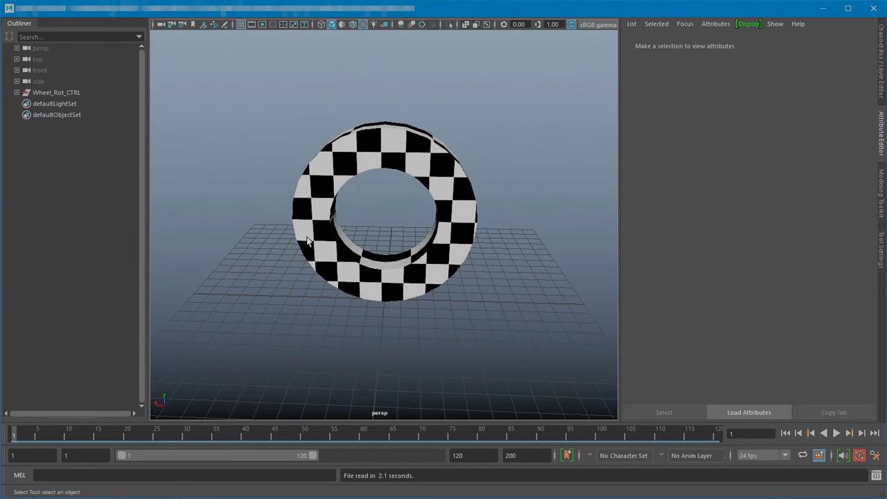
# Hide the Attribute Editor to give the perspective view of the checkered wheel more room.
pyautogui.keyDown('alt'); pyautogui.moveTo(339, 216); pyautogui.dragTo(347, 203); pyautogui.keyUp('alt')
pyautogui.keyDown('alt'); pyautogui.moveTo(346, 203); pyautogui.dragTo(367, 252, button='right'); pyautogui.keyUp('alt')
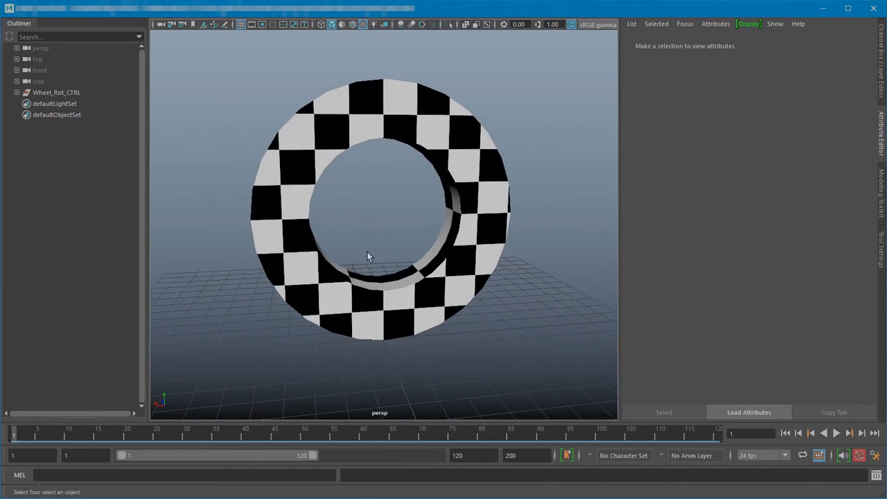
pyautogui.keyDown('alt'); pyautogui.moveTo(367, 252); pyautogui.dragTo(360, 269); pyautogui.keyUp('alt')
pyautogui.scroll(-3, 331, 232)
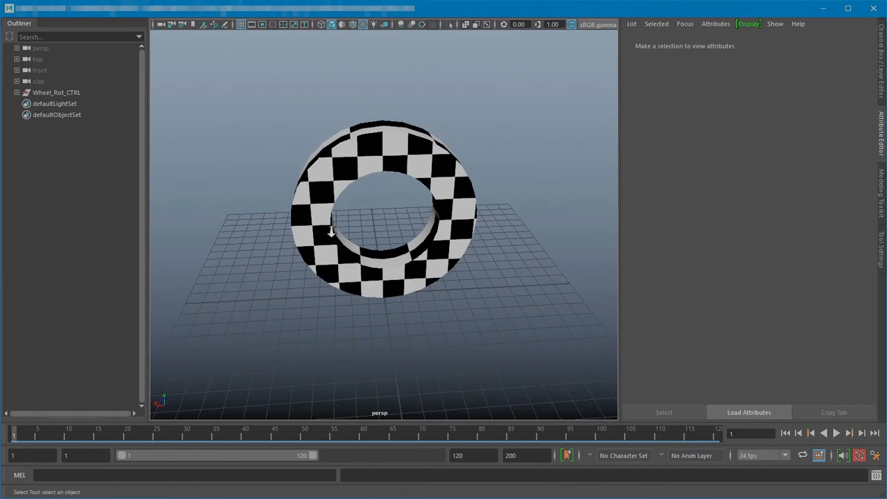
pyautogui.click(880, 134)
pyautogui.keyDown('alt'); pyautogui.moveTo(645, 151); pyautogui.dragTo(496, 151, button='right'); pyautogui.keyUp('alt')
pyautogui.keyDown('alt'); pyautogui.moveTo(496, 151); pyautogui.dragTo(487, 158); pyautogui.keyUp('alt')
# Open the Expression Editor and move its window aside to uncover more of the wheel.
pyautogui.press('space')
pyautogui.click(518, 115)
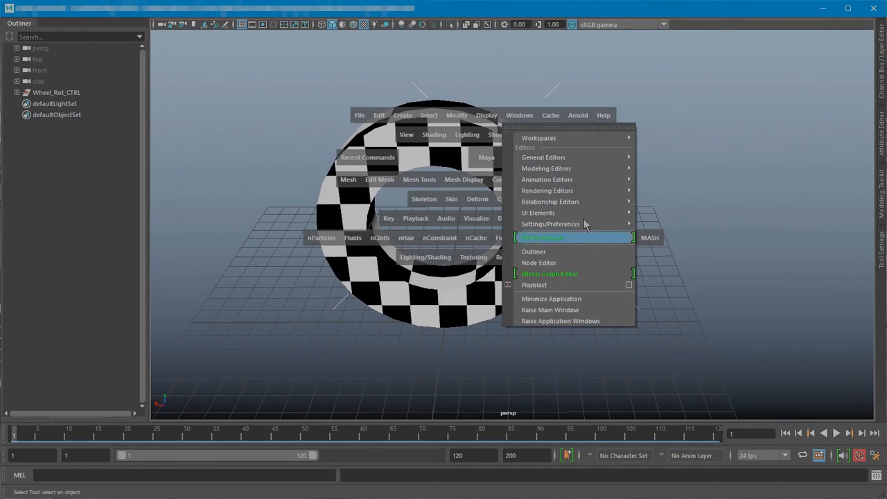
pyautogui.moveTo(610, 158)
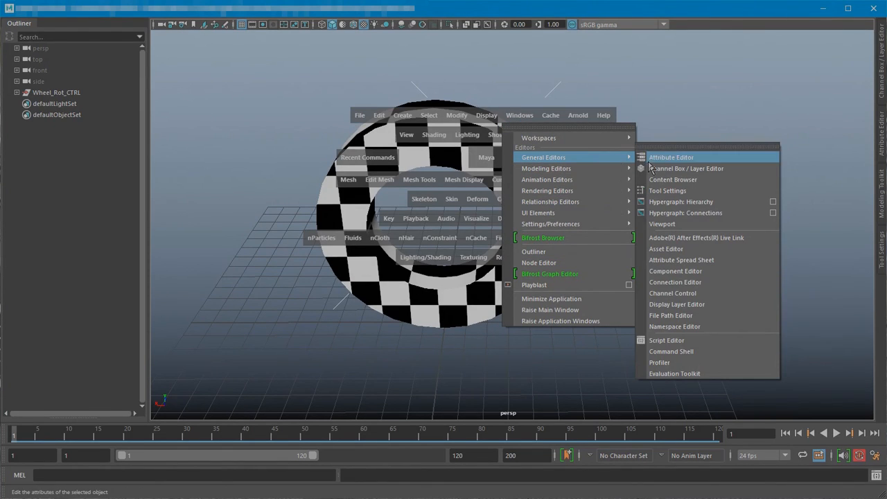
pyautogui.moveTo(589, 180)
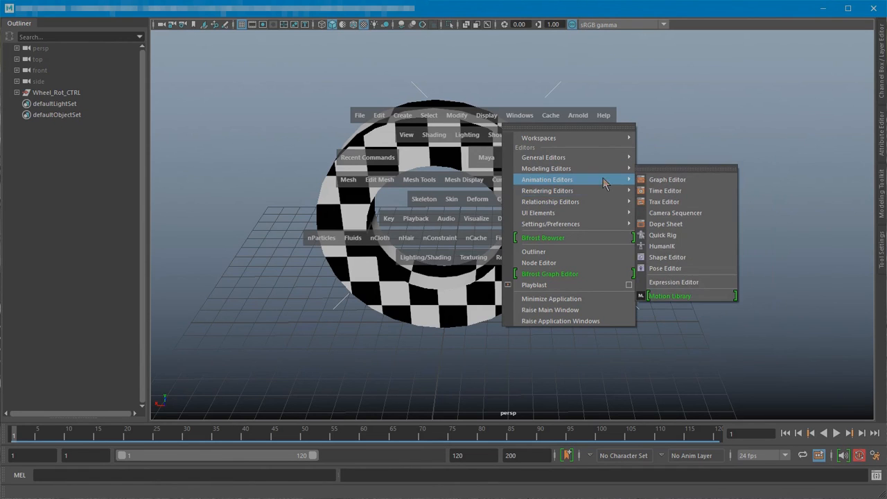
pyautogui.click(668, 283)
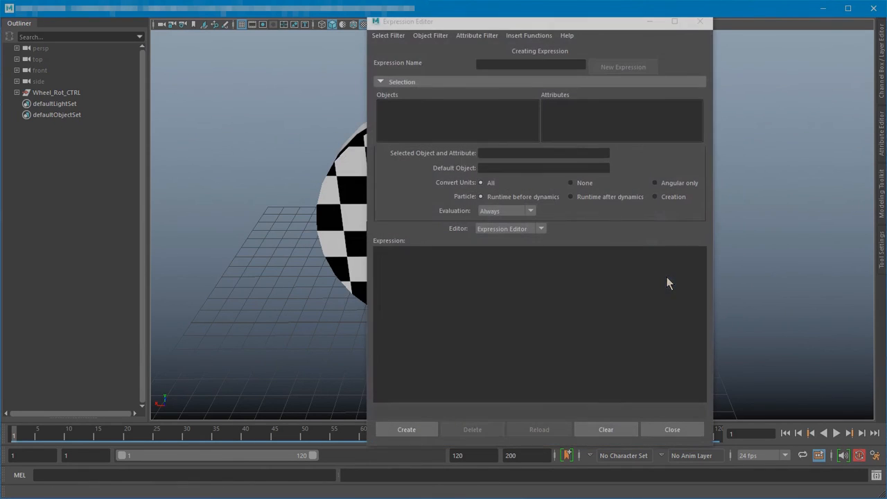
pyautogui.moveTo(570, 26); pyautogui.dragTo(685, 42)
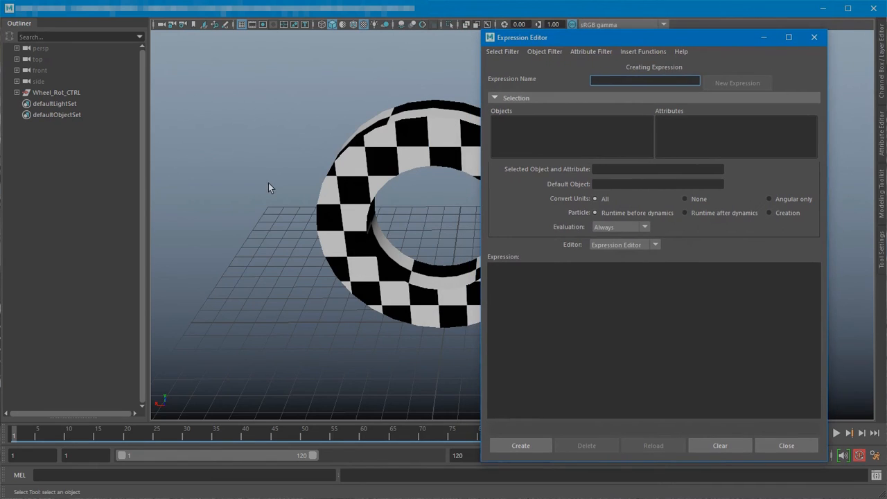
# Select Wheel_Rot_CTRL and load the expression on its rotateZ attribute.
pyautogui.keyDown('alt'); pyautogui.moveTo(337, 179); pyautogui.dragTo(300, 179, button='middle'); pyautogui.keyUp('alt')
pyautogui.keyDown('alt'); pyautogui.moveTo(300, 180); pyautogui.dragTo(177, 126); pyautogui.keyUp('alt')
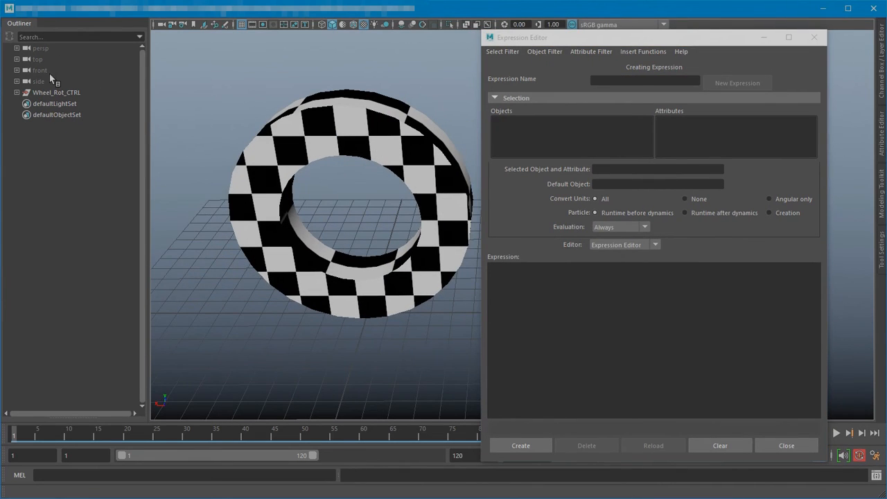
pyautogui.click(52, 93)
pyautogui.click(28, 25)
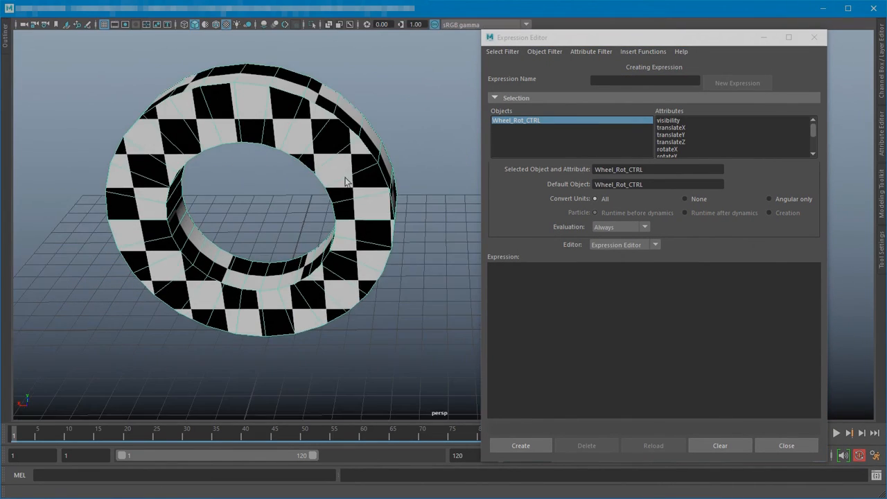
pyautogui.keyDown('alt'); pyautogui.moveTo(344, 176); pyautogui.dragTo(223, 146, button='right'); pyautogui.keyUp('alt')
pyautogui.keyDown('alt'); pyautogui.moveTo(223, 145); pyautogui.dragTo(280, 151); pyautogui.keyUp('alt')
pyautogui.scroll(-2, 687, 142)
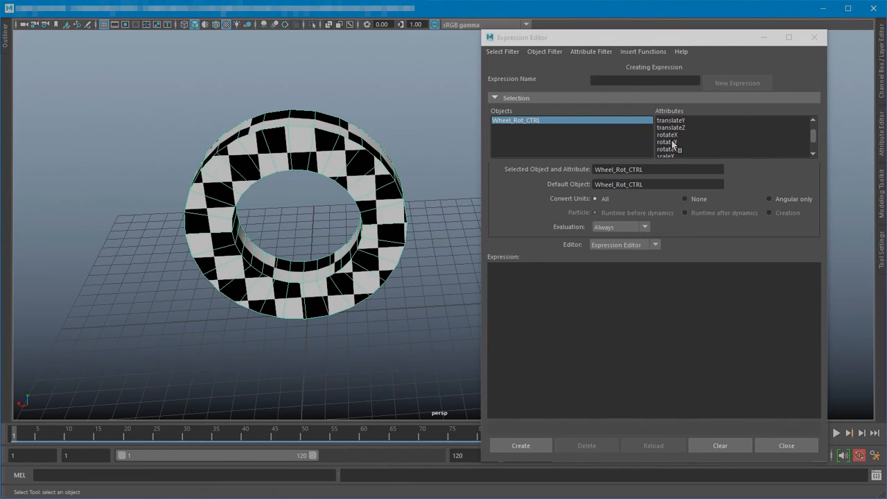
pyautogui.click(670, 144)
pyautogui.scroll(-1, 671, 144)
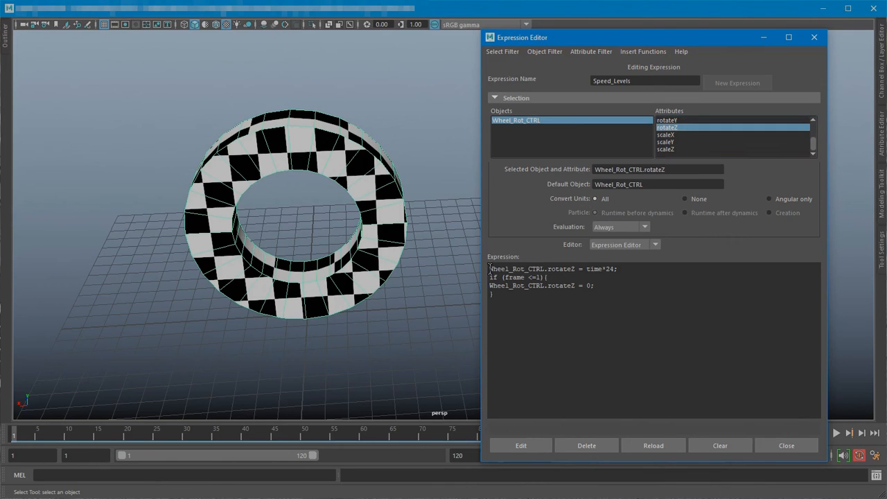
# Examine the Wheel_Rot_CTRL object name and rotateZ attribute in the expression's first line, showing the Outliner for reference.
pyautogui.moveTo(489, 269); pyautogui.dragTo(547, 271)
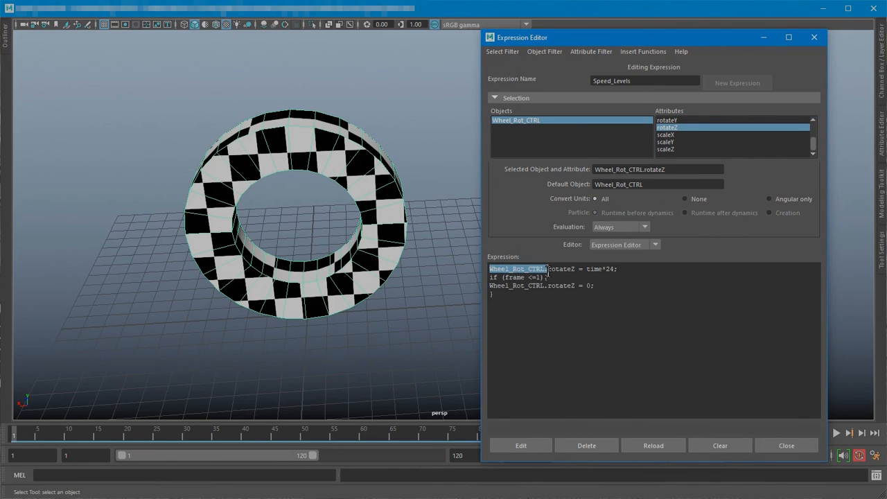
pyautogui.click(4, 38)
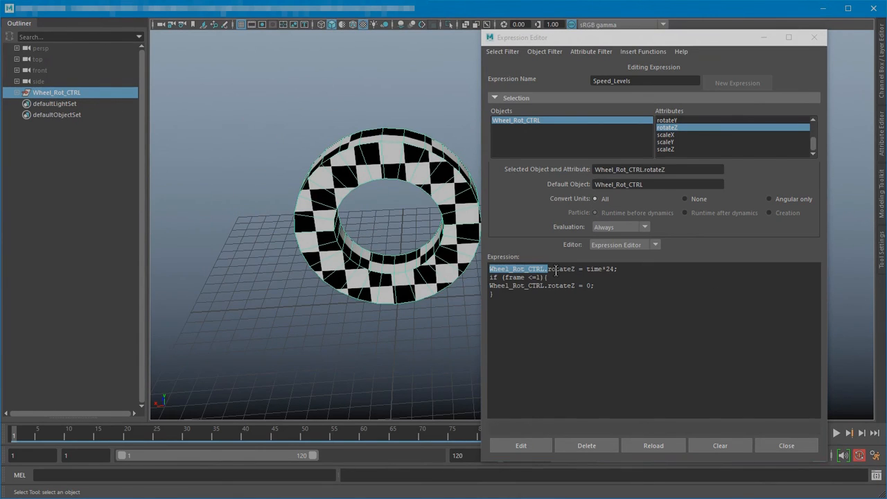
pyautogui.moveTo(575, 270); pyautogui.dragTo(549, 268)
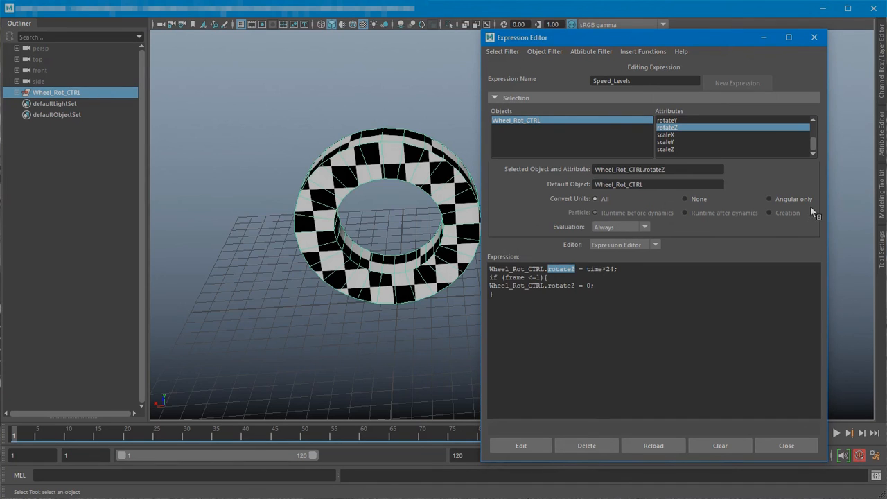
# Show the Attribute Editor, then move and shorten the Expression Editor window to uncover the rotate Z value and playback controls.
pyautogui.click(882, 131)
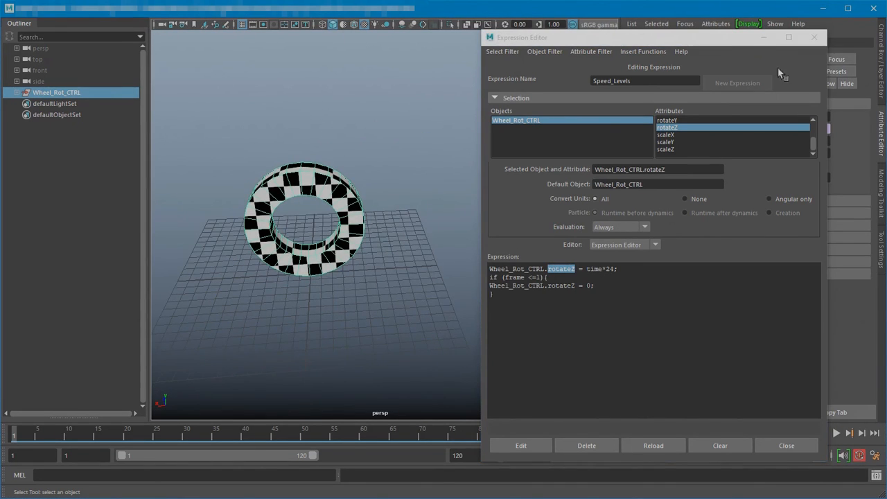
pyautogui.moveTo(714, 42); pyautogui.dragTo(640, 27)
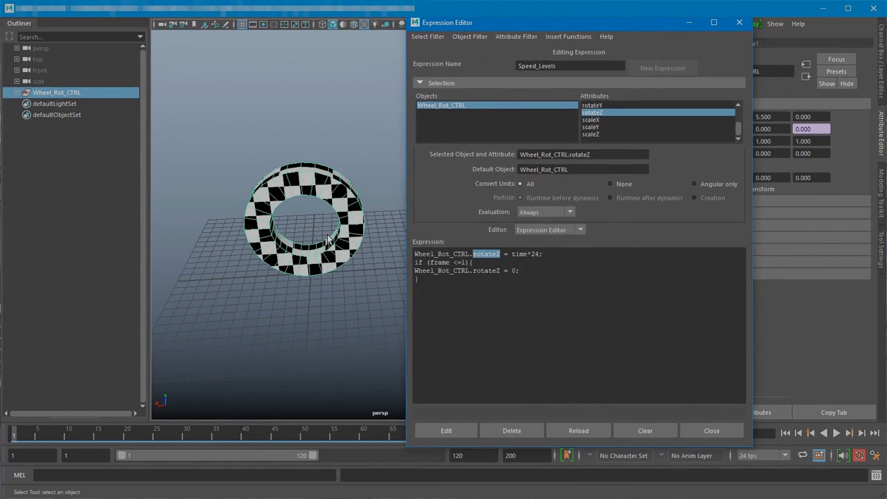
pyautogui.keyDown('alt'); pyautogui.moveTo(312, 263); pyautogui.dragTo(332, 266); pyautogui.keyUp('alt')
pyautogui.keyDown('alt'); pyautogui.moveTo(328, 263); pyautogui.dragTo(364, 272, button='middle'); pyautogui.keyUp('alt')
pyautogui.keyDown('alt'); pyautogui.moveTo(295, 237); pyautogui.dragTo(336, 264, button='right'); pyautogui.keyUp('alt')
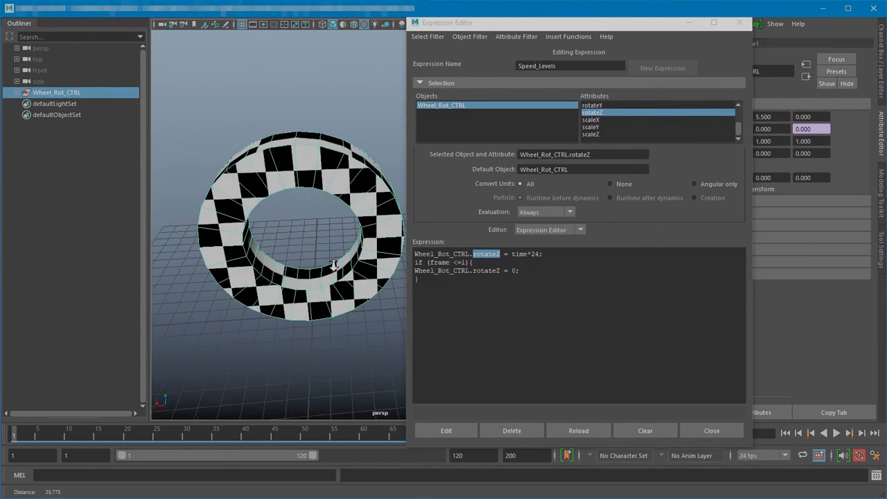
pyautogui.keyDown('alt'); pyautogui.moveTo(338, 263); pyautogui.dragTo(320, 258); pyautogui.keyUp('alt')
pyautogui.keyDown('alt'); pyautogui.moveTo(323, 256); pyautogui.dragTo(318, 254, button='right'); pyautogui.keyUp('alt')
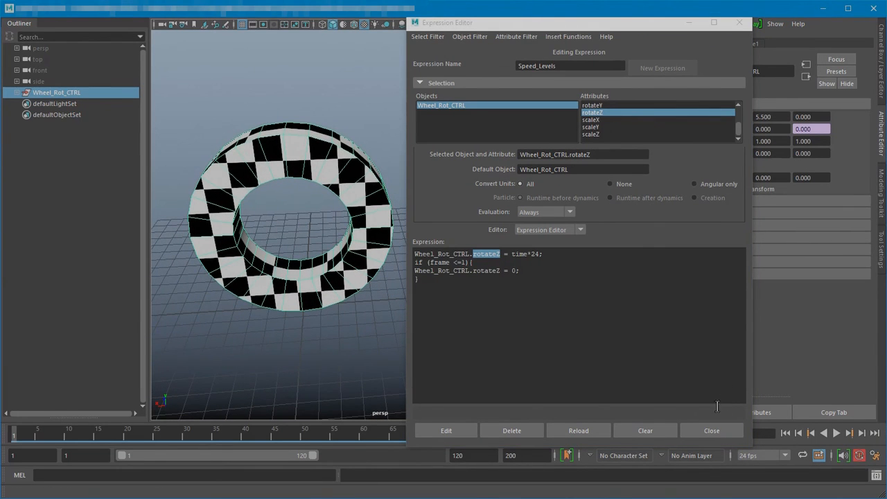
pyautogui.moveTo(685, 447); pyautogui.dragTo(685, 403)
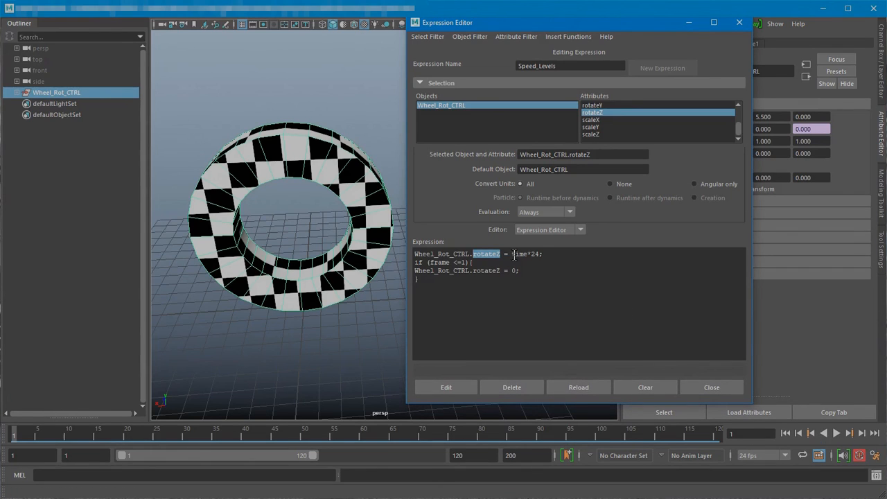
# Examine the time*24 term, play the wheel's rotation from the first frame, and return to frame 1.
pyautogui.moveTo(513, 254); pyautogui.dragTo(541, 254)
pyautogui.click(523, 256)
pyautogui.moveTo(531, 253); pyautogui.dragTo(537, 254)
pyautogui.click(785, 433)
pyautogui.click(836, 433)
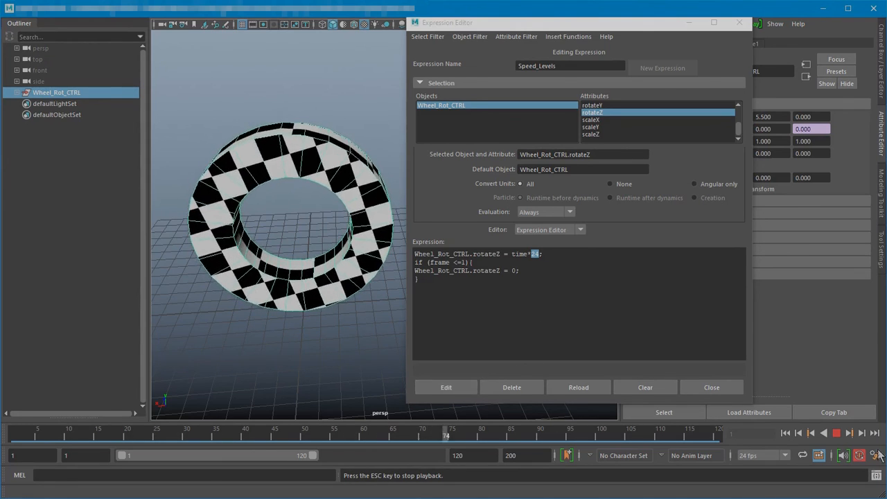
pyautogui.click(836, 432)
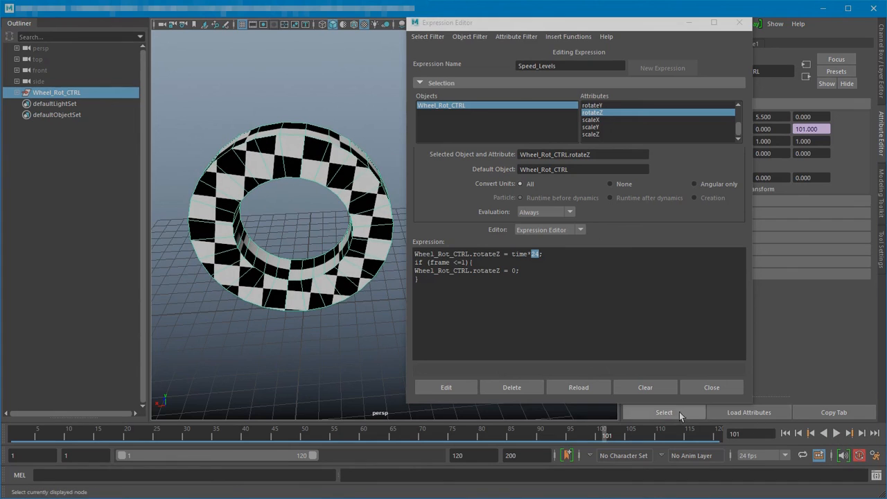
pyautogui.click(782, 432)
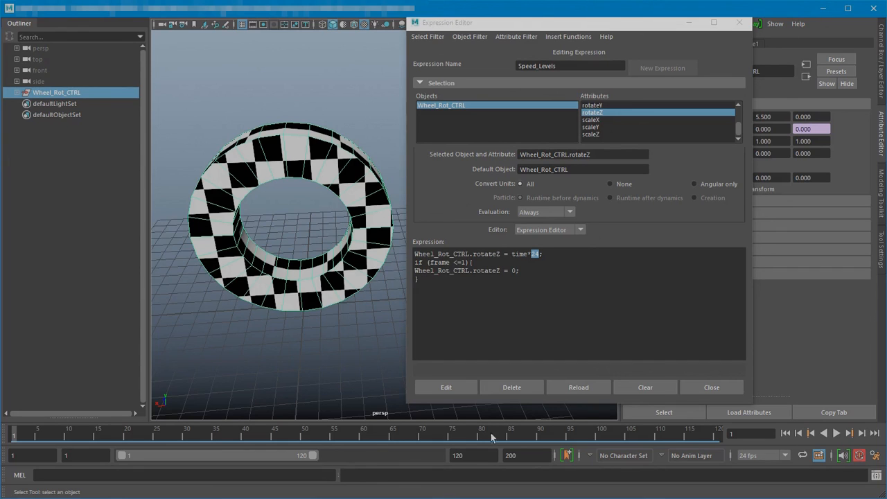
# Examine the if (frame <=1) block that sets Wheel_Rot_CTRL.rotateZ to 0 in the expression.
pyautogui.moveTo(414, 262); pyautogui.dragTo(458, 276)
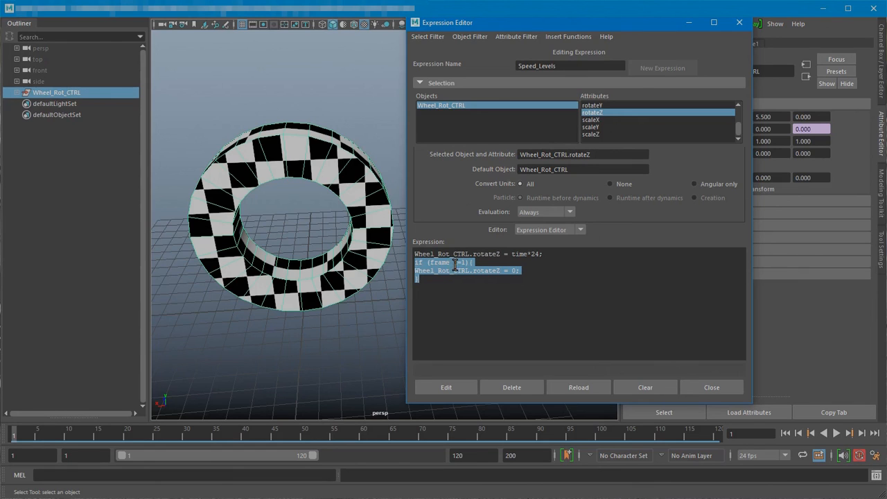
pyautogui.click(455, 264)
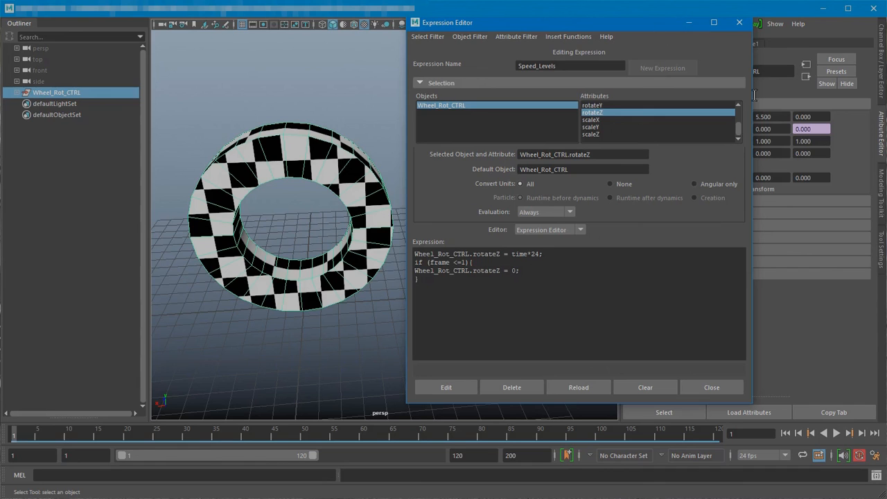
# Show the Channel Box beside the Expression Editor window and check the wheel's Rotate Z at frame 2 and back at frame 1.
pyautogui.moveTo(648, 23); pyautogui.dragTo(507, 40)
pyautogui.click(882, 86)
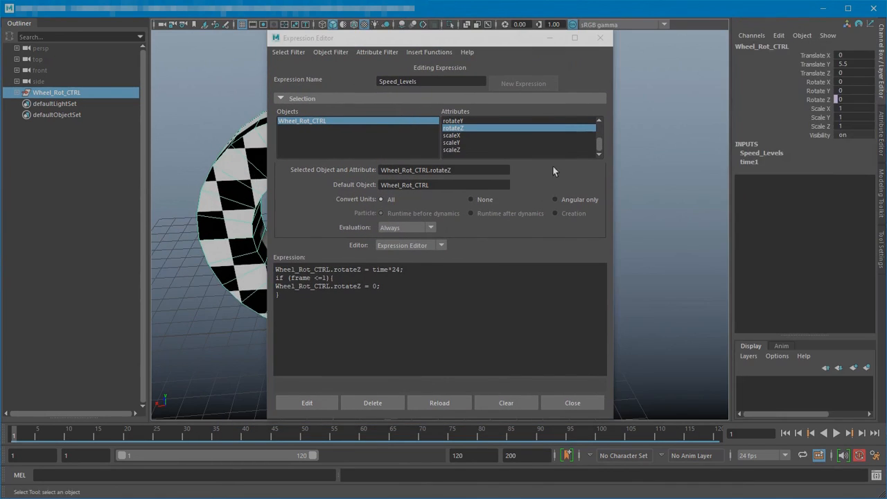
pyautogui.moveTo(523, 48); pyautogui.dragTo(635, 59)
pyautogui.click(19, 439)
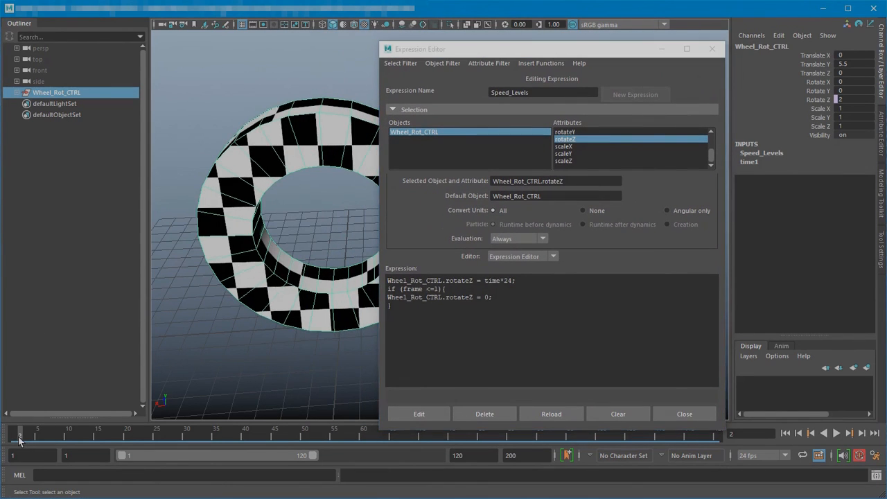
pyautogui.moveTo(19, 439)
pyautogui.mouseDown()
pyautogui.moveTo(229, 433)
pyautogui.moveTo(14, 434)
pyautogui.mouseUp()
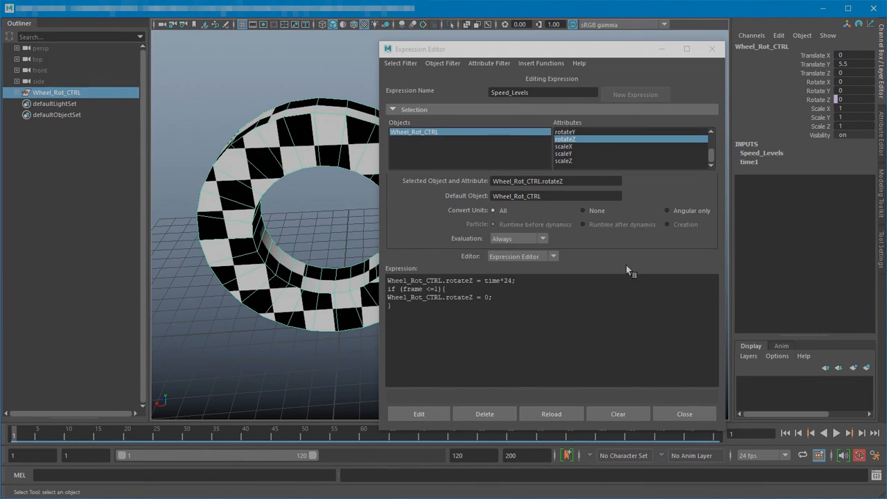
# Apply the Speed_Levels expression unchanged and close the Expression Editor.
pyautogui.click(417, 415)
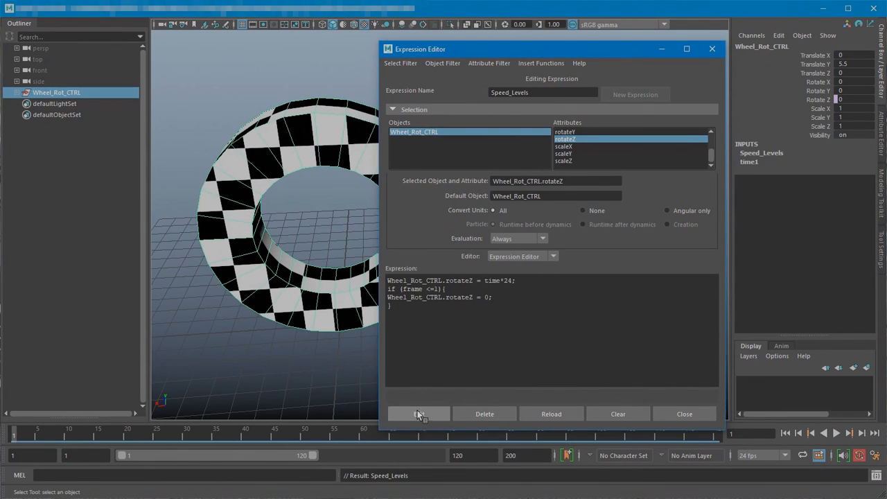
pyautogui.click(711, 50)
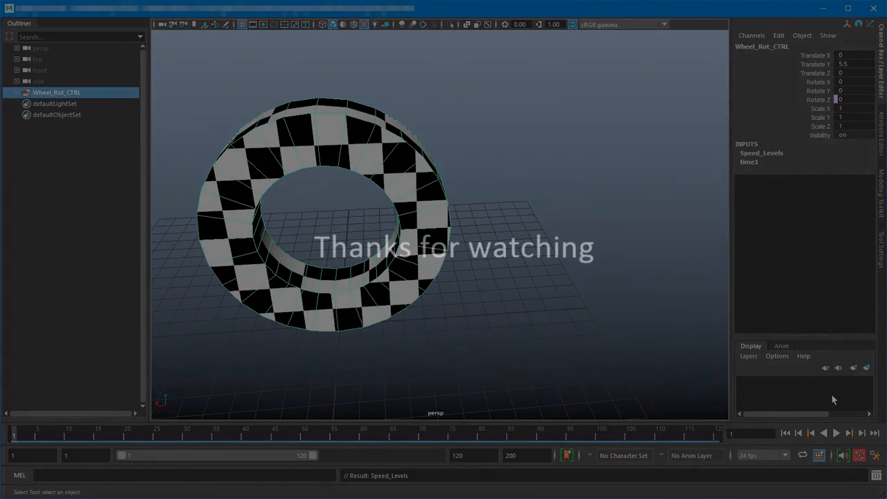